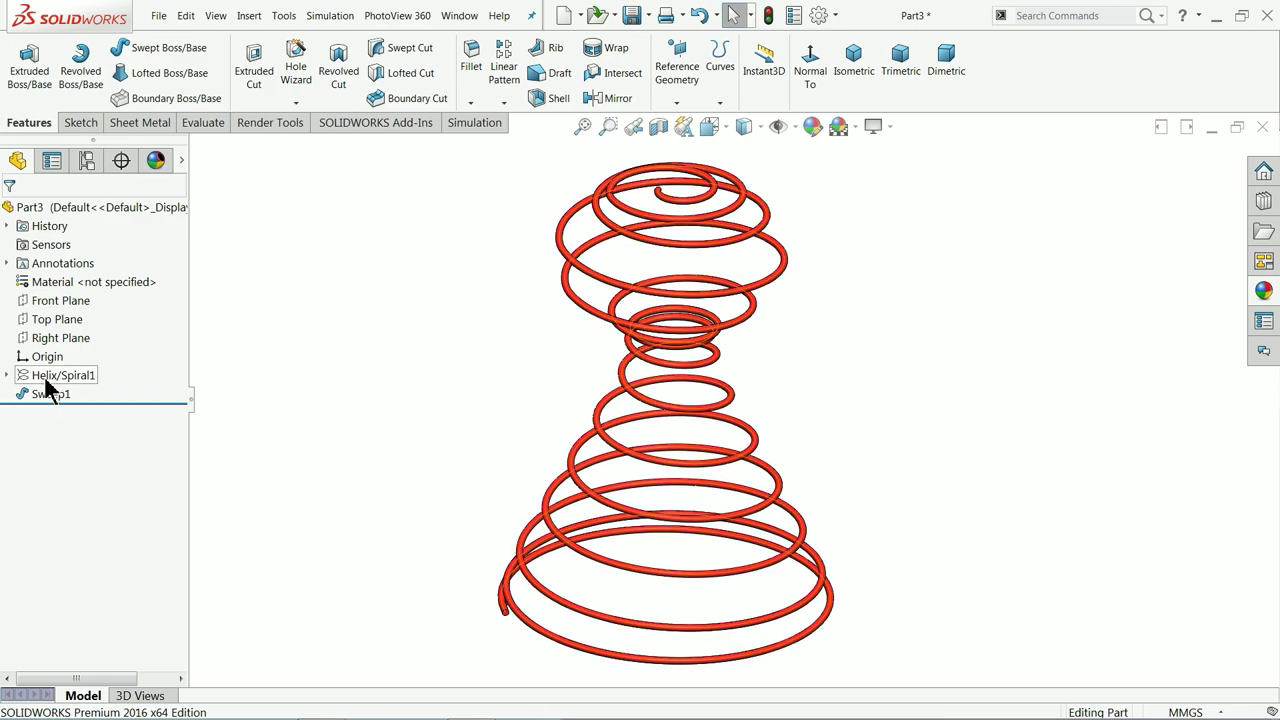
Review Helix/Spiral1's parameters without changing them, then close the spring part
{"action": "right_click", "coordinate": [50, 378]}
{"action": "left_click", "coordinate": [56, 342]}
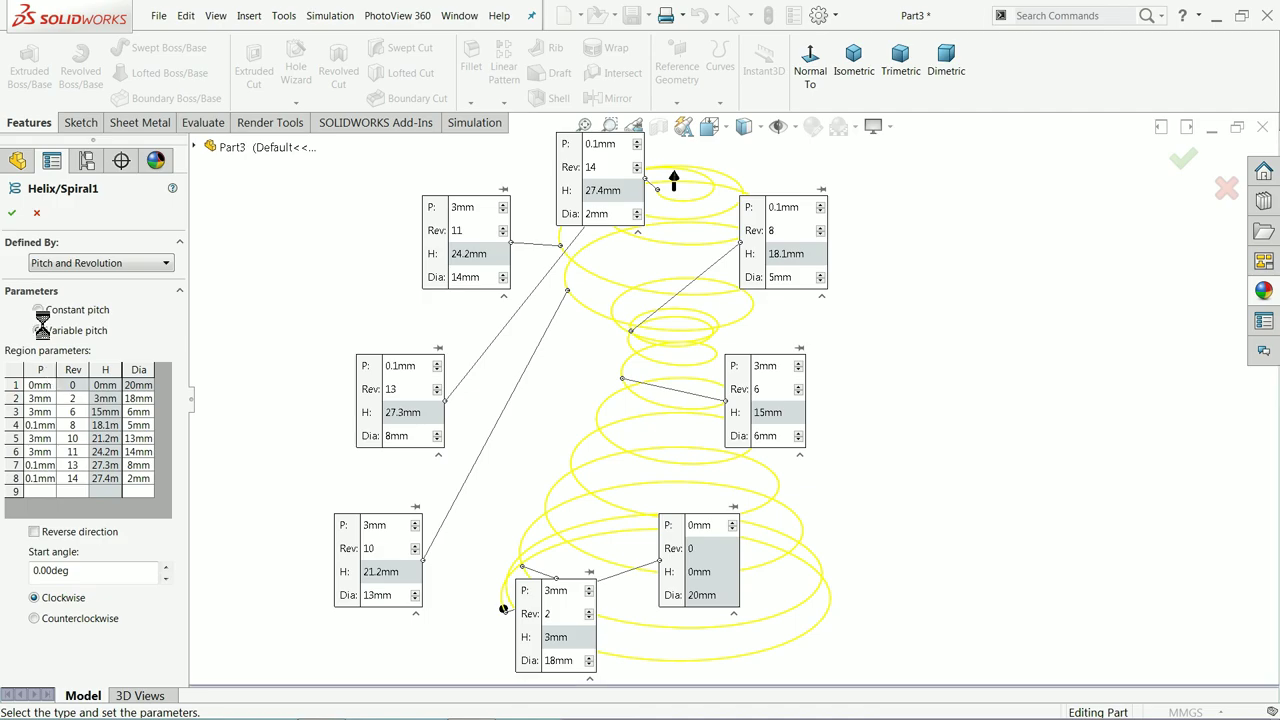
{"action": "mouse_move", "coordinate": [580, 420]}
{"action": "middle_mouse_down"}
{"action": "mouse_move", "coordinate": [569, 349]}
{"action": "mouse_move", "coordinate": [561, 412]}
{"action": "middle_mouse_up"}
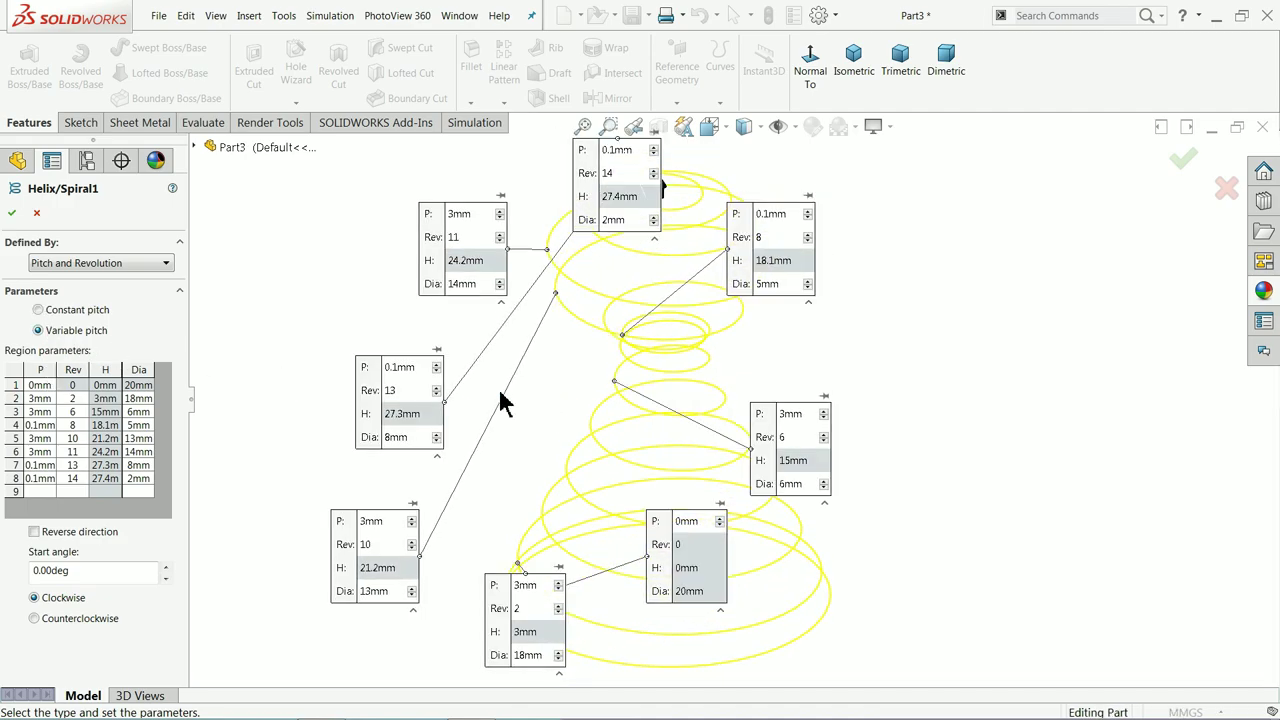
{"action": "left_click", "coordinate": [12, 215]}
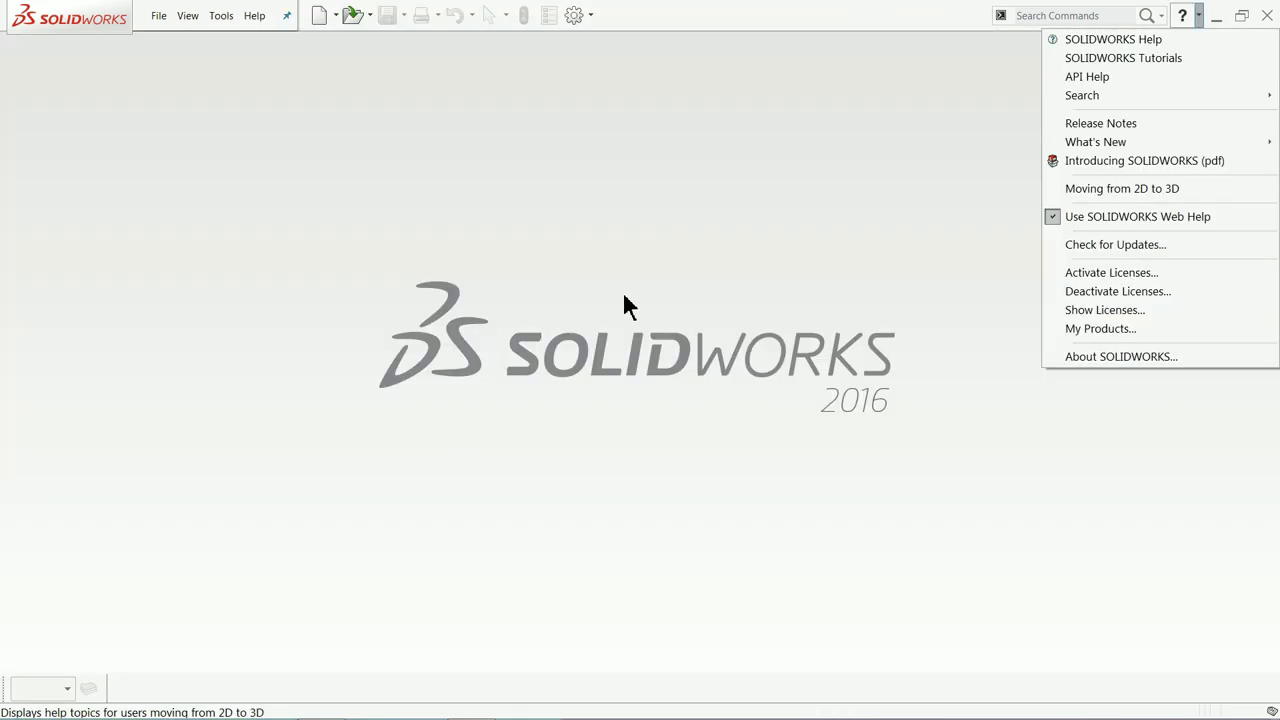
{"action": "left_click", "coordinate": [615, 300]}
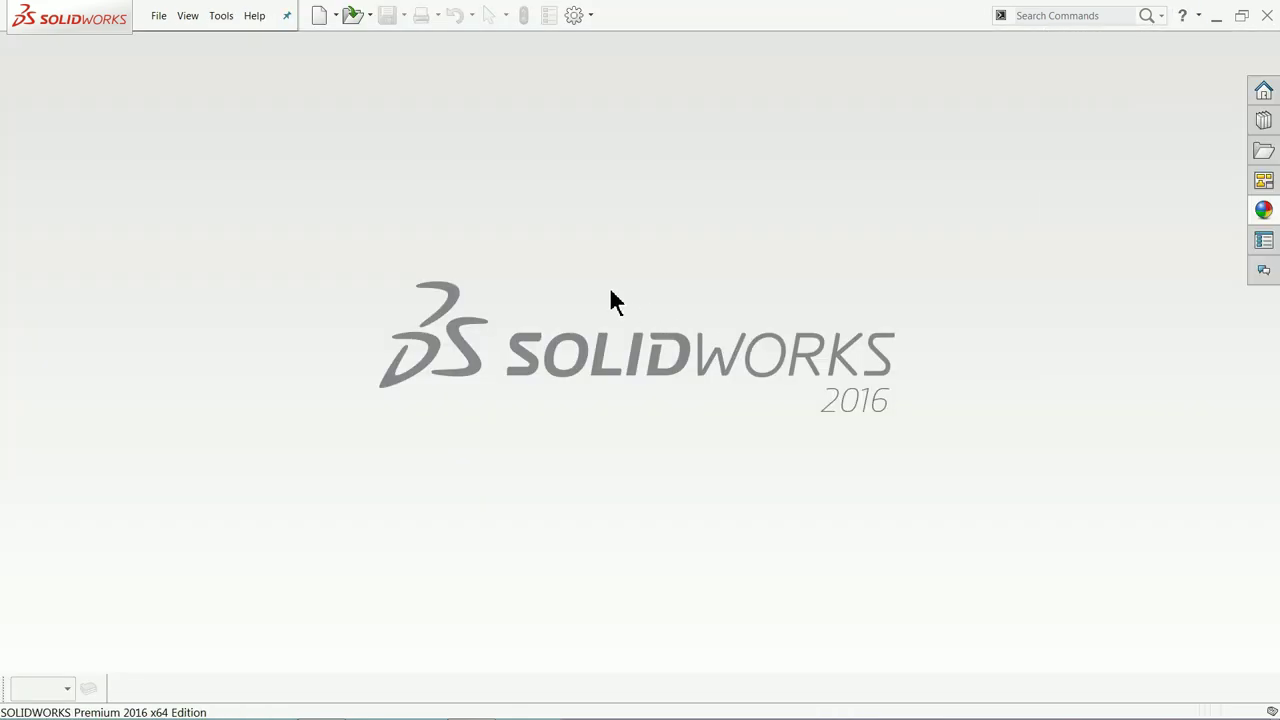
Create a new blank part document from the Part template
{"action": "left_click", "coordinate": [159, 16]}
{"action": "left_click", "coordinate": [182, 44]}
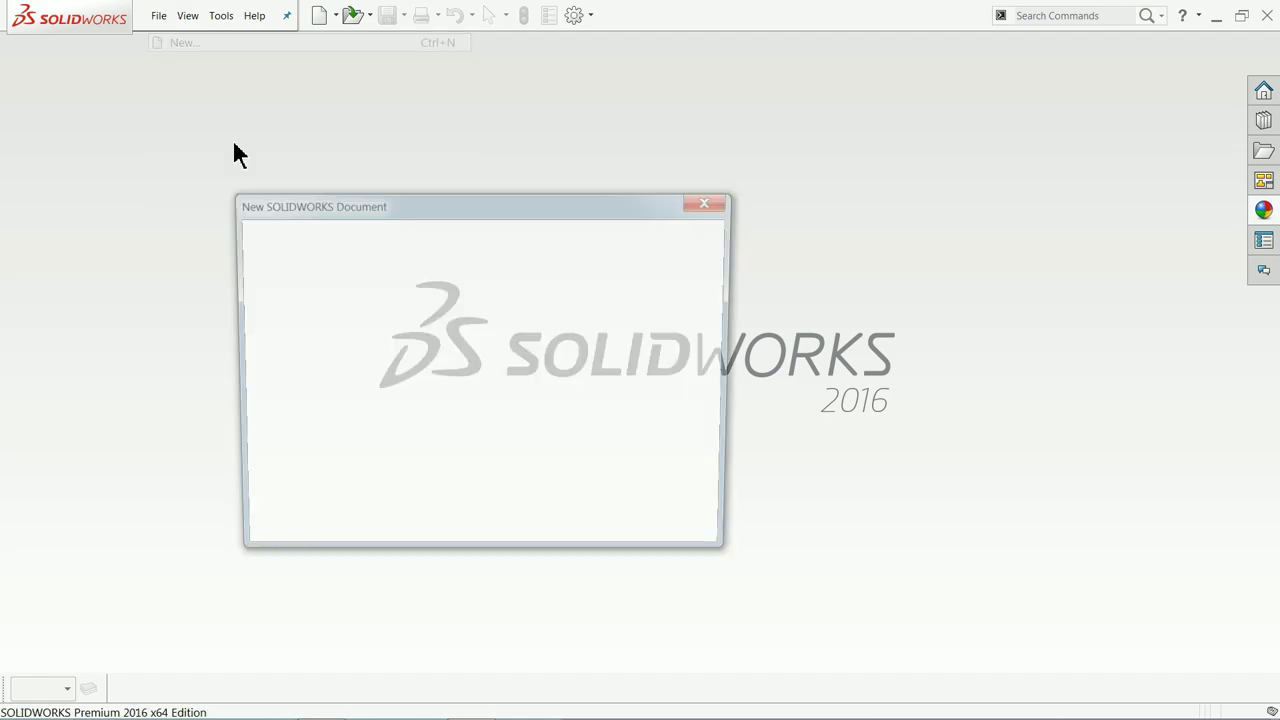
{"action": "left_click", "coordinate": [521, 528]}
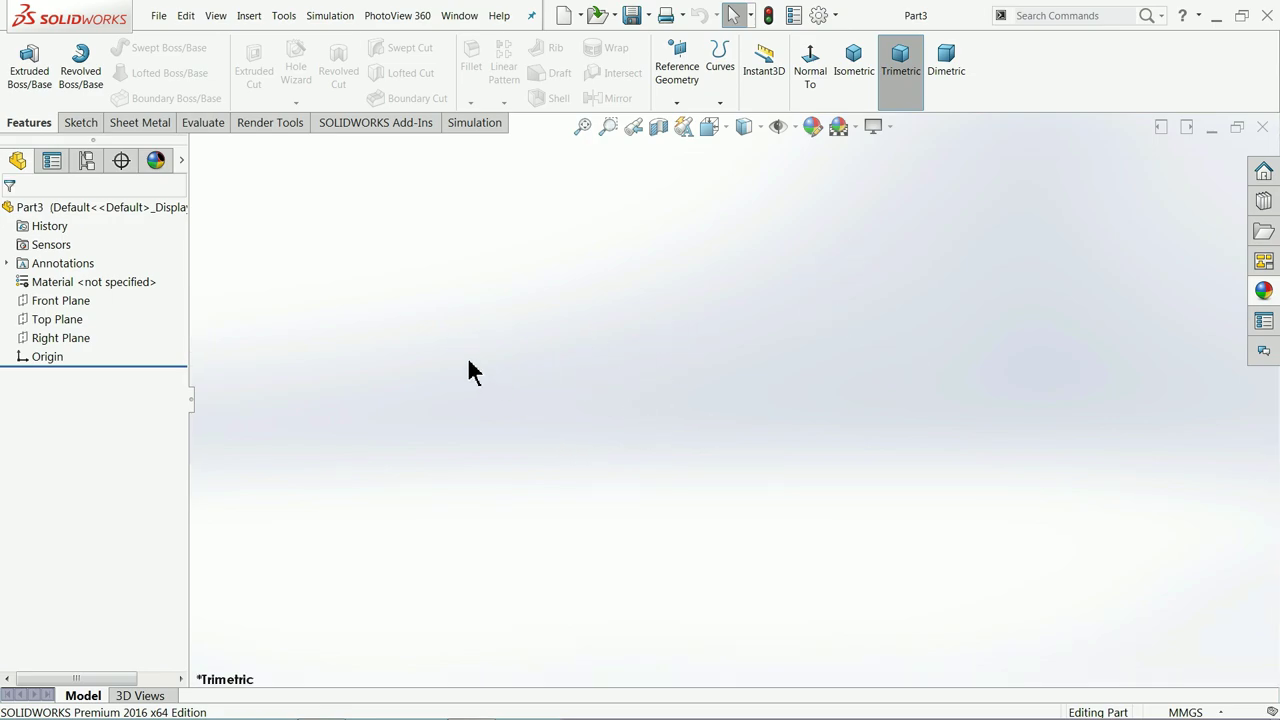
Keep MMGS units and apply the Plain White scene background
{"action": "left_click", "coordinate": [1156, 711]}
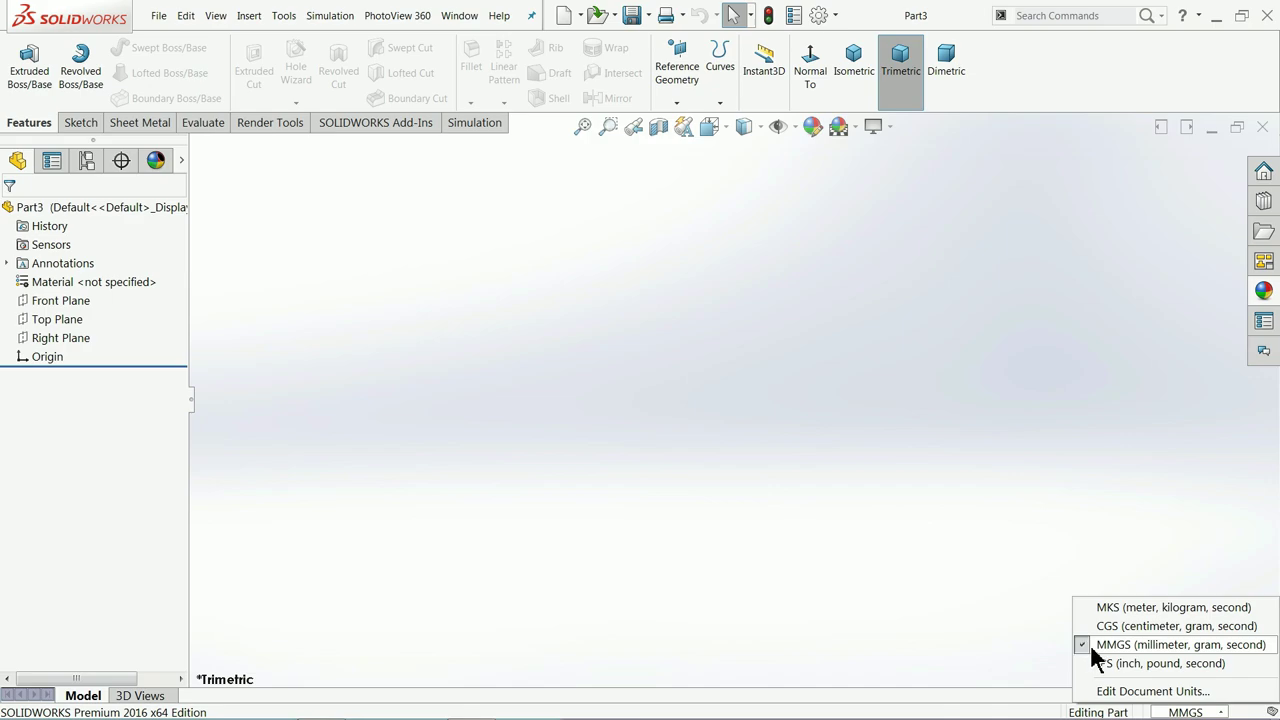
{"action": "left_click", "coordinate": [800, 455]}
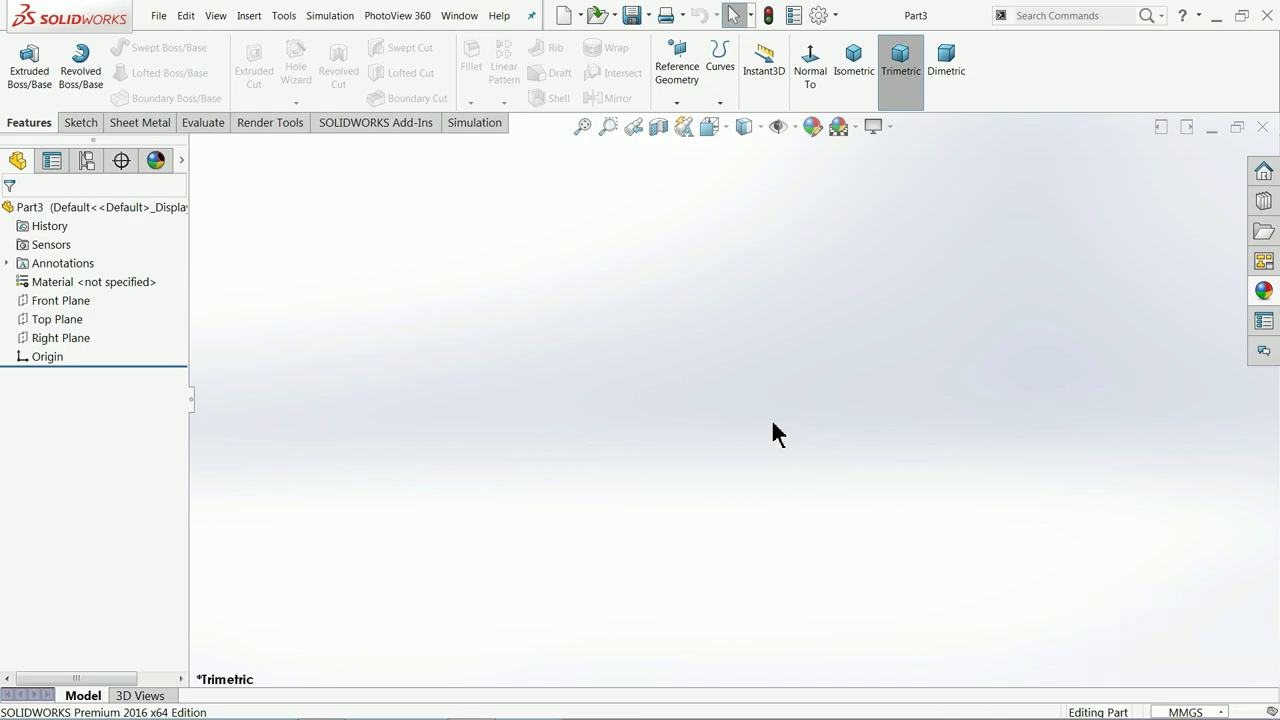
{"action": "left_click", "coordinate": [857, 129]}
{"action": "left_click", "coordinate": [864, 135]}
{"action": "left_click", "coordinate": [872, 125]}
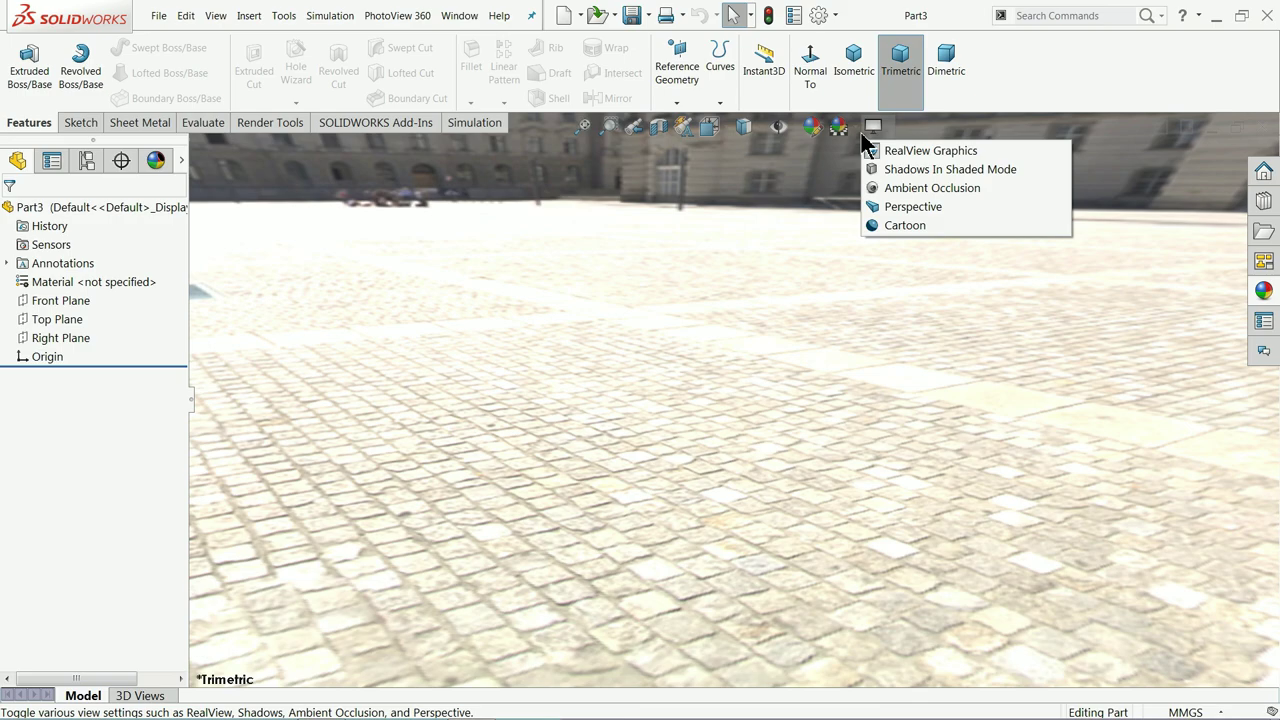
{"action": "left_click", "coordinate": [838, 126]}
{"action": "left_click", "coordinate": [864, 44]}
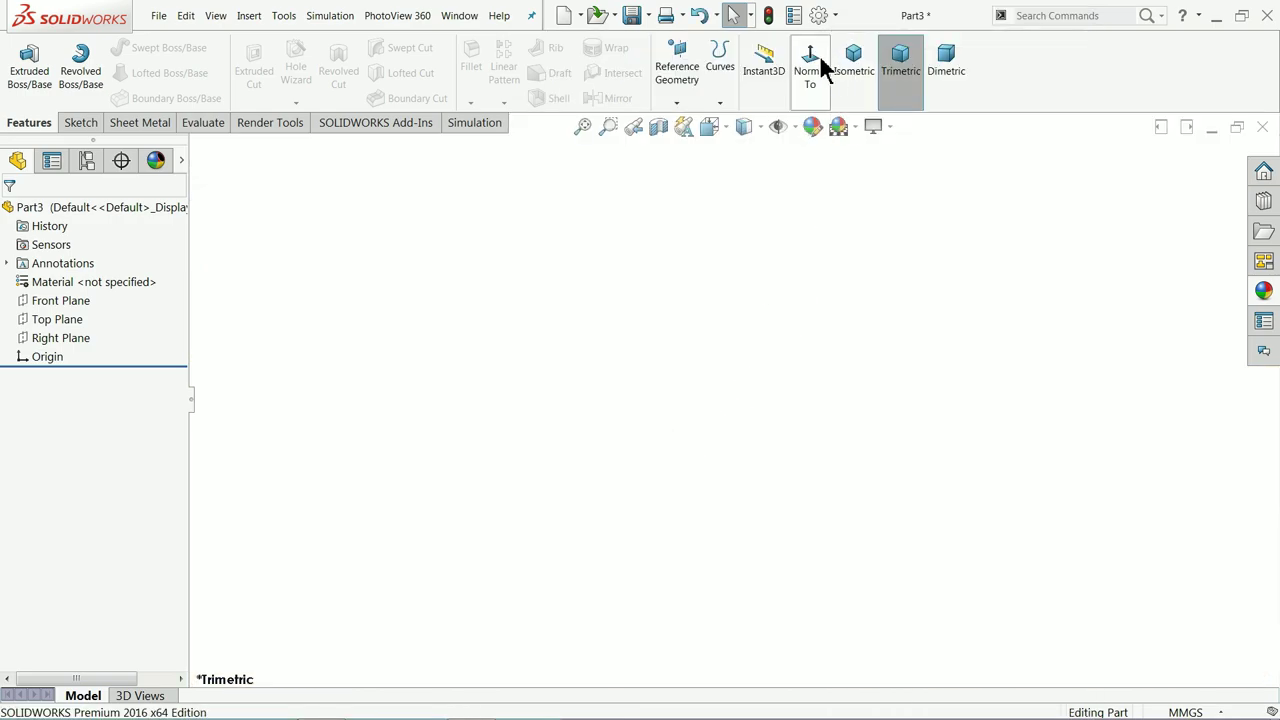
Raise the document's shaded and wireframe image quality sliders toward high
{"action": "left_click", "coordinate": [818, 15]}
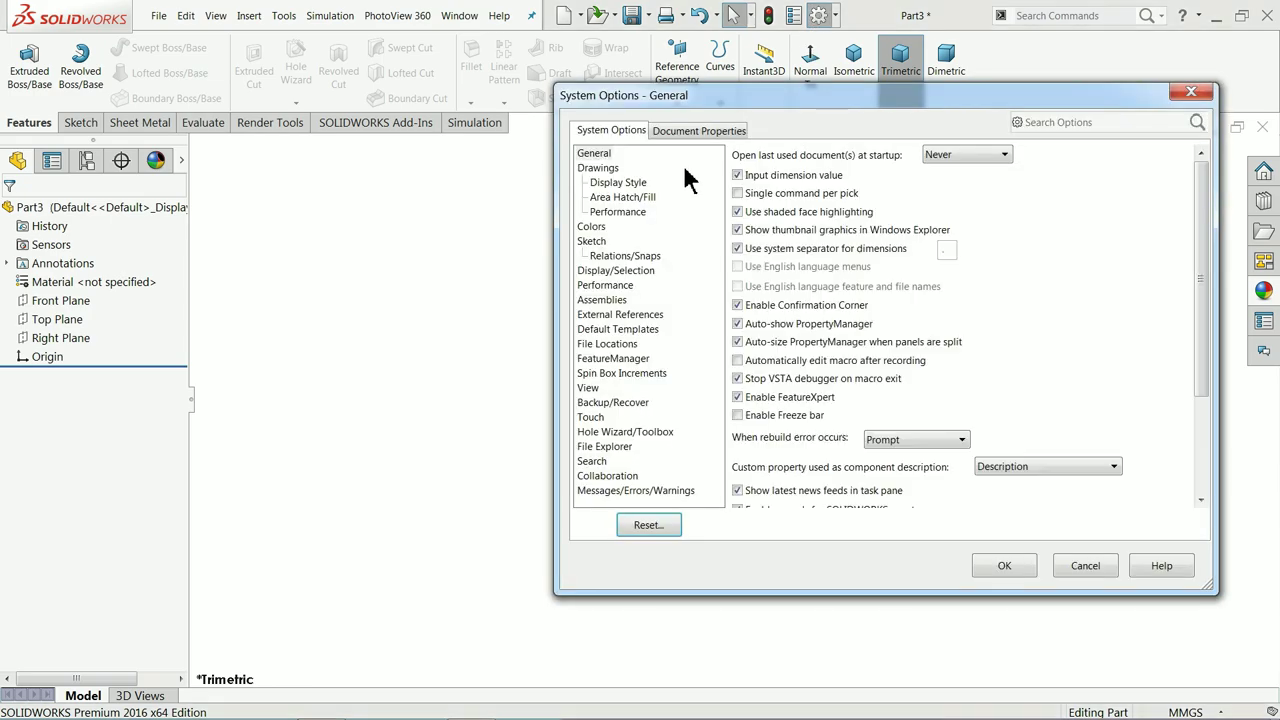
{"action": "left_click", "coordinate": [688, 131]}
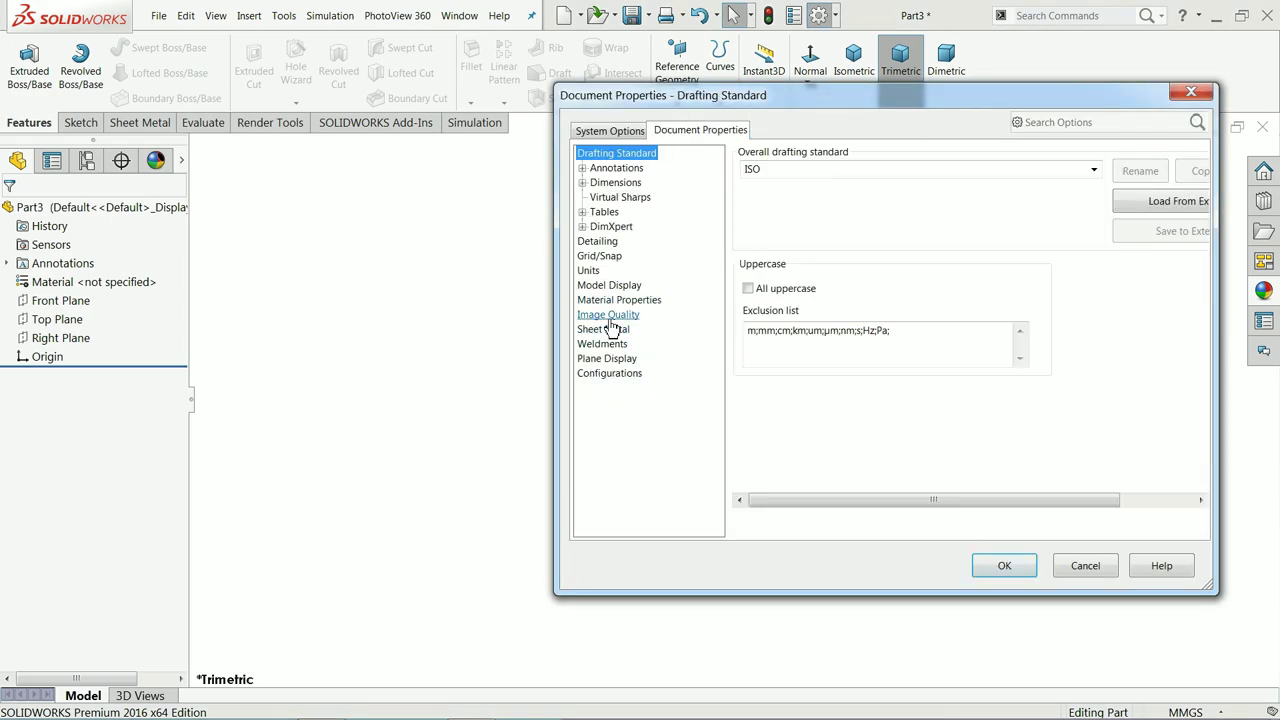
{"action": "left_click", "coordinate": [608, 314]}
{"action": "left_click_drag", "start_coordinate": [891, 186], "coordinate": [1051, 186]}
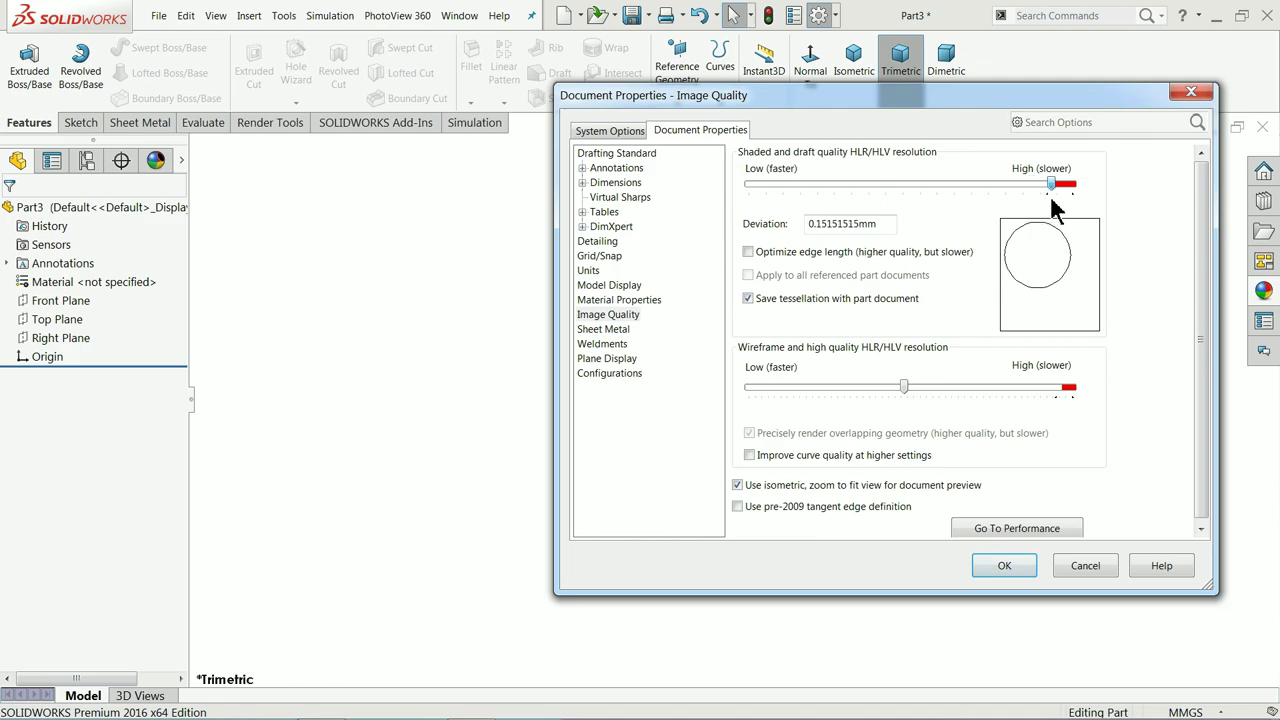
{"action": "left_click_drag", "start_coordinate": [906, 387], "coordinate": [1052, 403]}
{"action": "left_click", "coordinate": [1005, 568]}
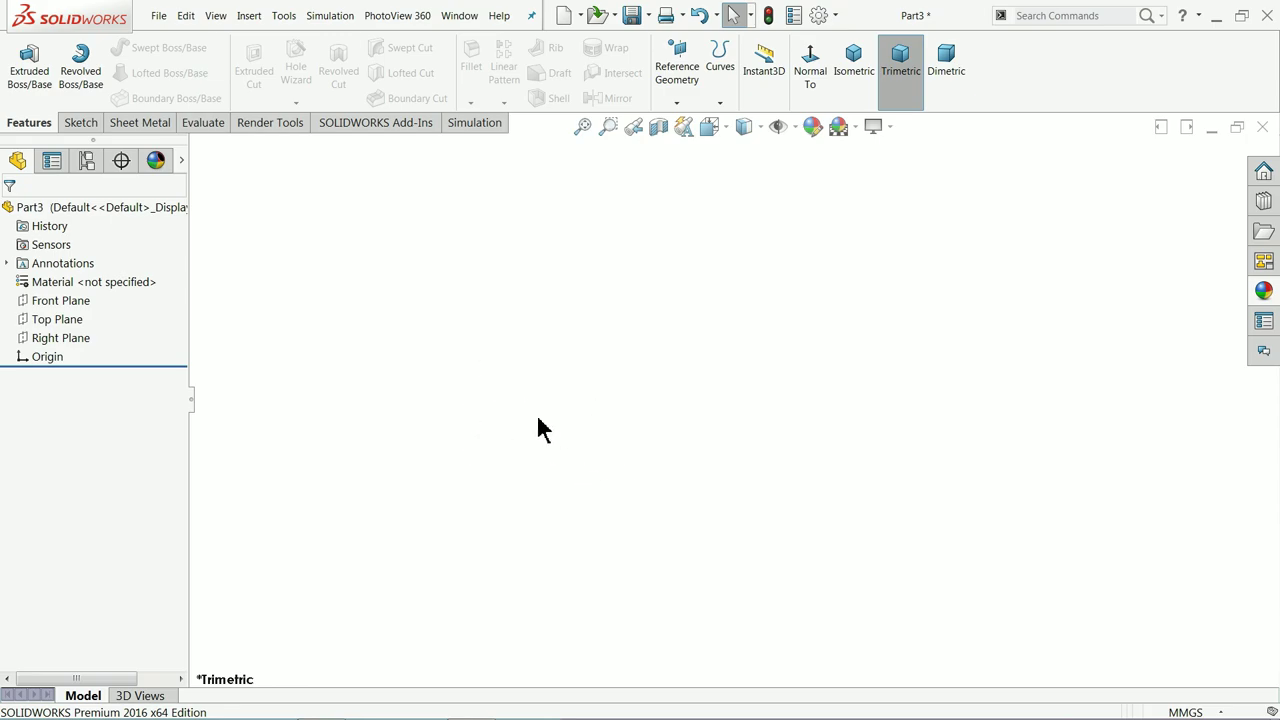
On the Top Plane, sketch a 20 mm diameter circle centred on the origin
{"action": "left_click", "coordinate": [58, 320]}
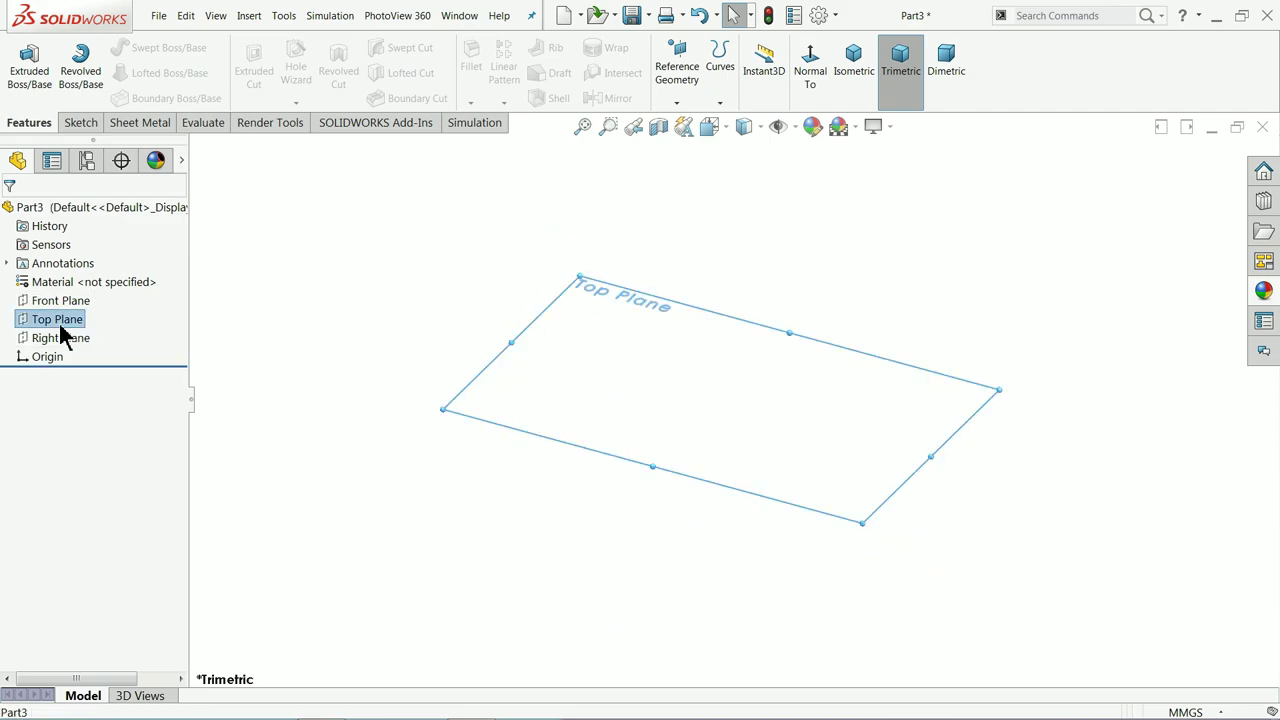
{"action": "left_click", "coordinate": [84, 124]}
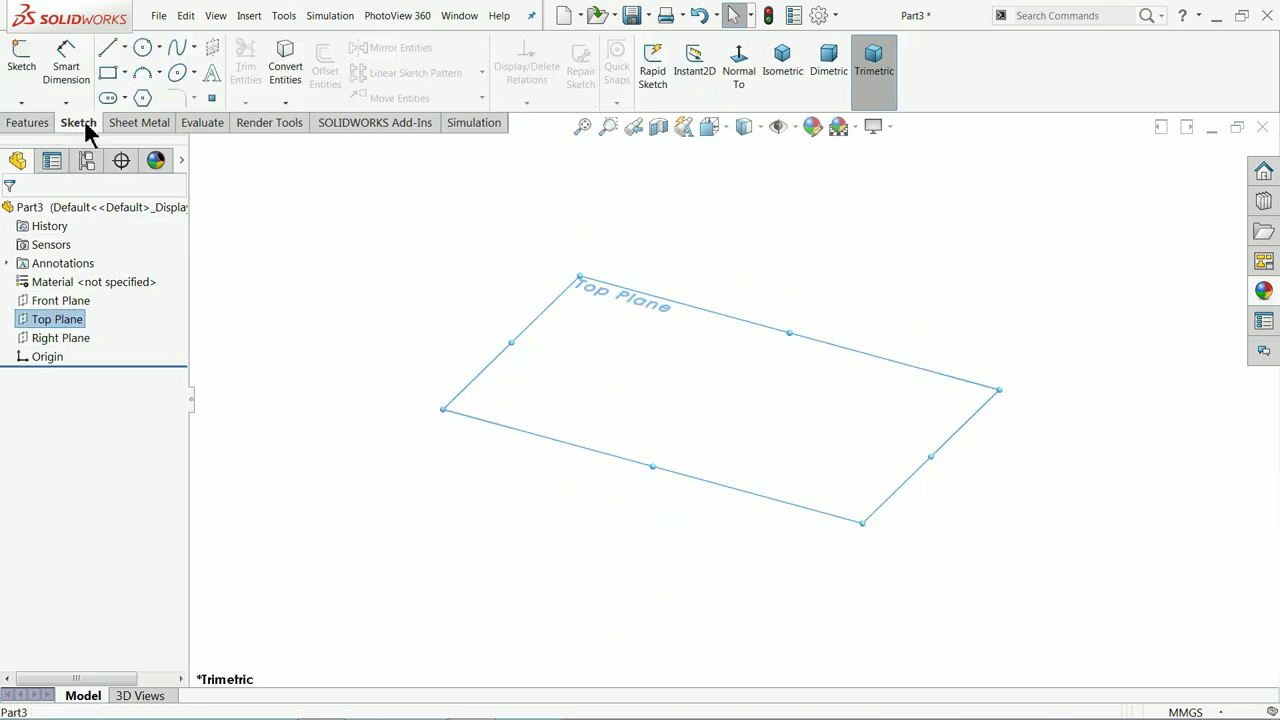
{"action": "left_click", "coordinate": [21, 72]}
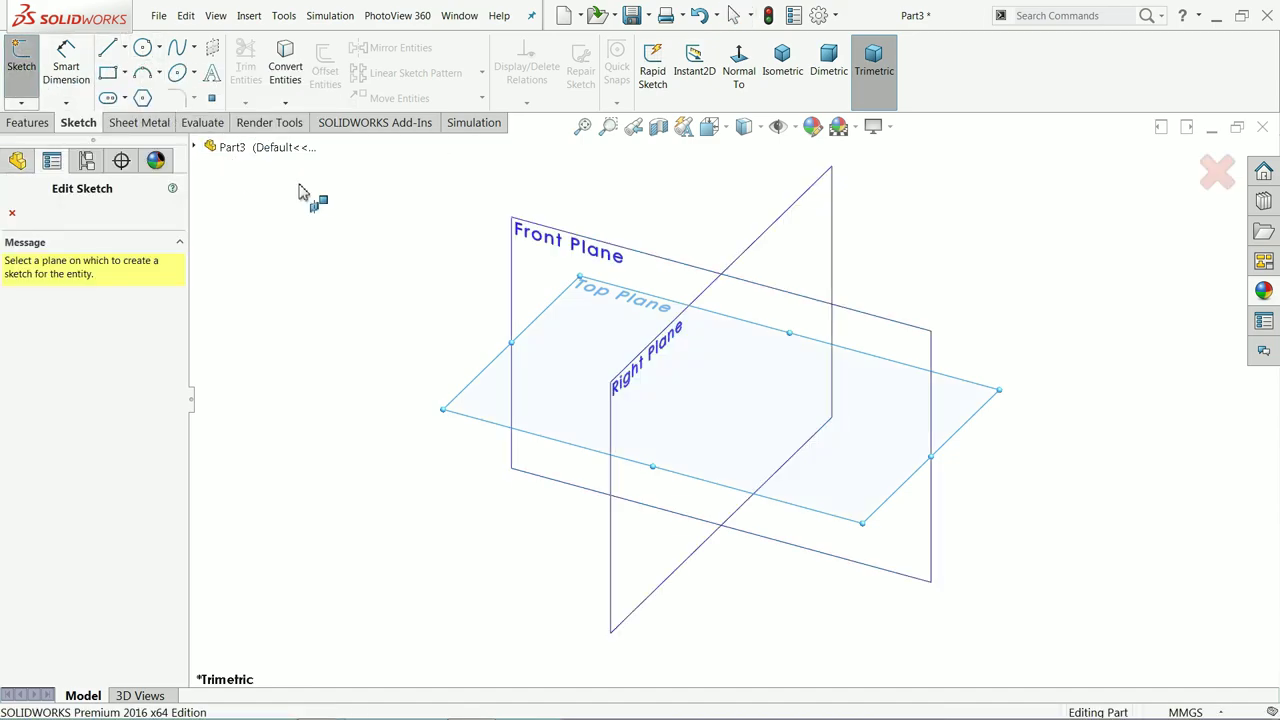
{"action": "left_click", "coordinate": [484, 401]}
{"action": "left_click", "coordinate": [136, 47]}
{"action": "left_click", "coordinate": [733, 398]}
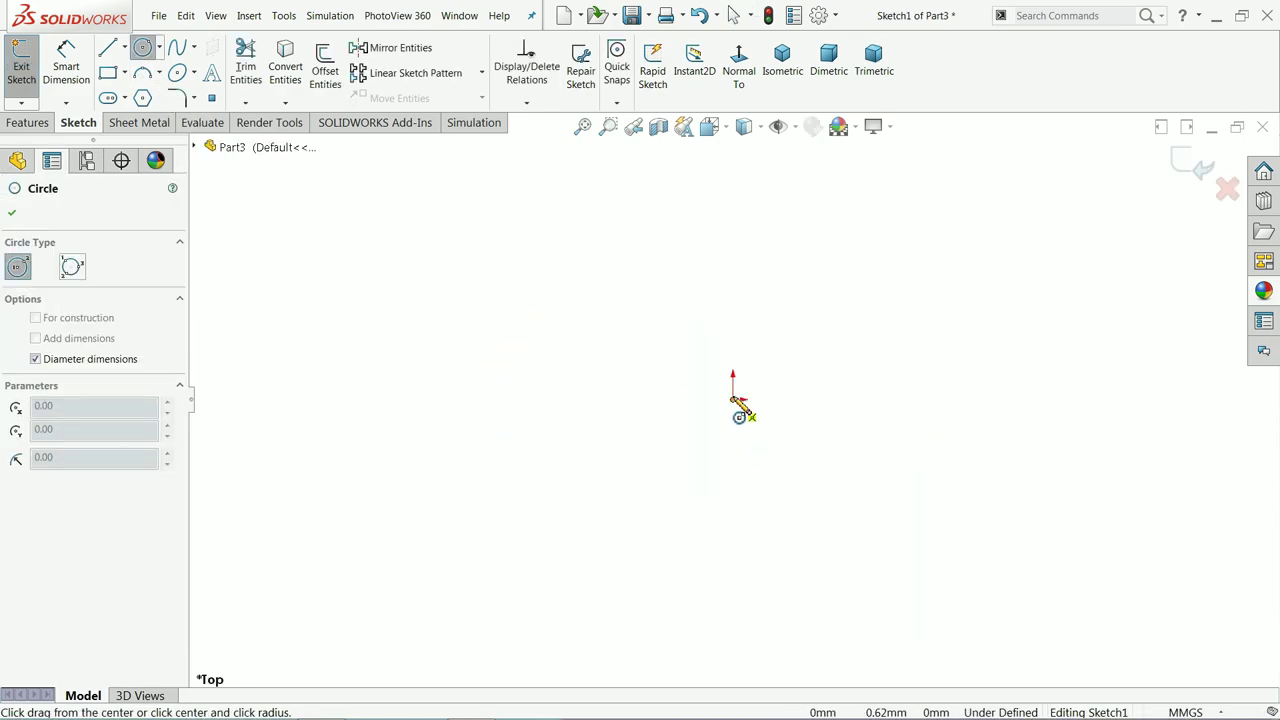
{"action": "type", "text": "20"}
{"action": "key", "text": "Return"}
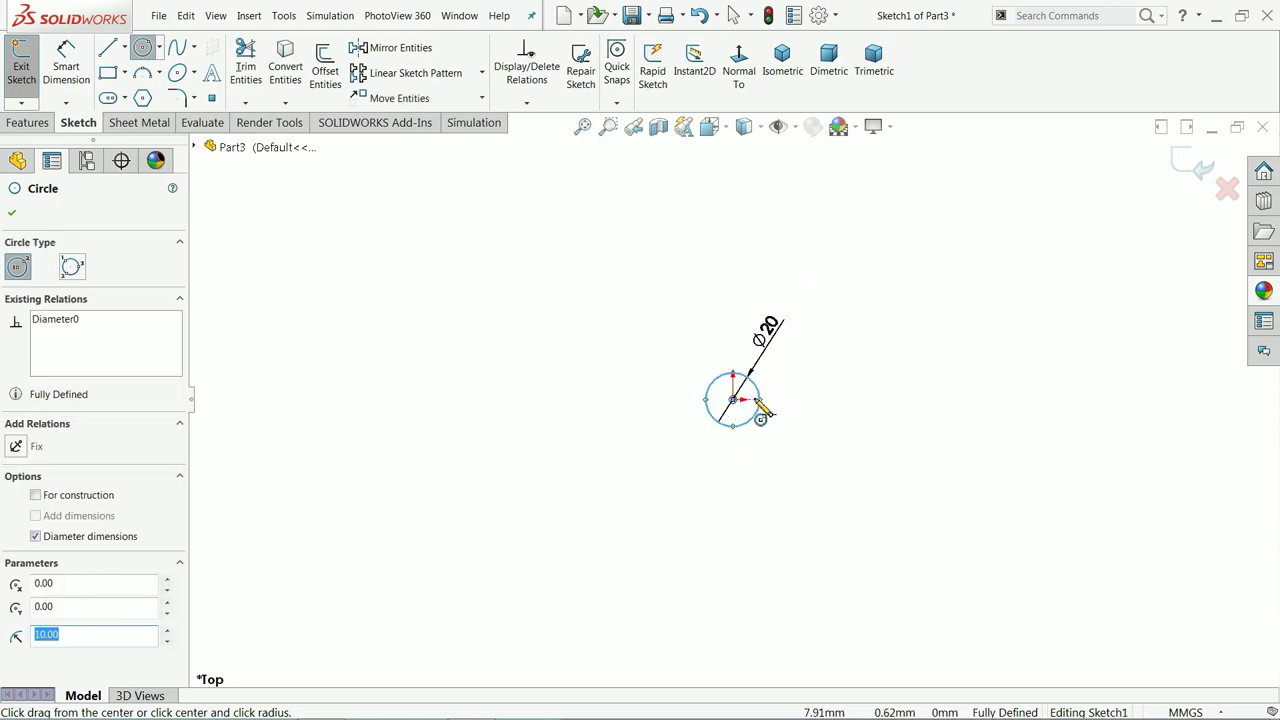
{"action": "left_click", "coordinate": [1201, 170]}
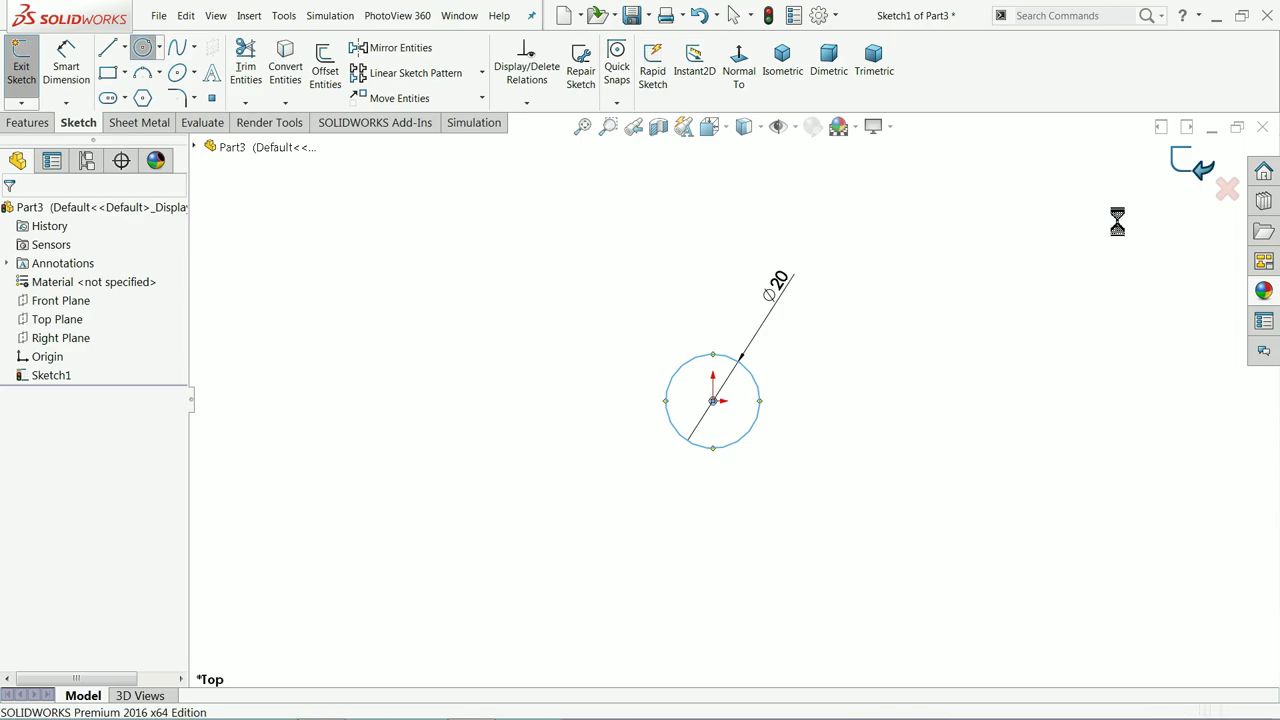
Switch to isometric view and start a Helix/Spiral on the Ø20 circle
{"action": "left_click", "coordinate": [782, 62]}
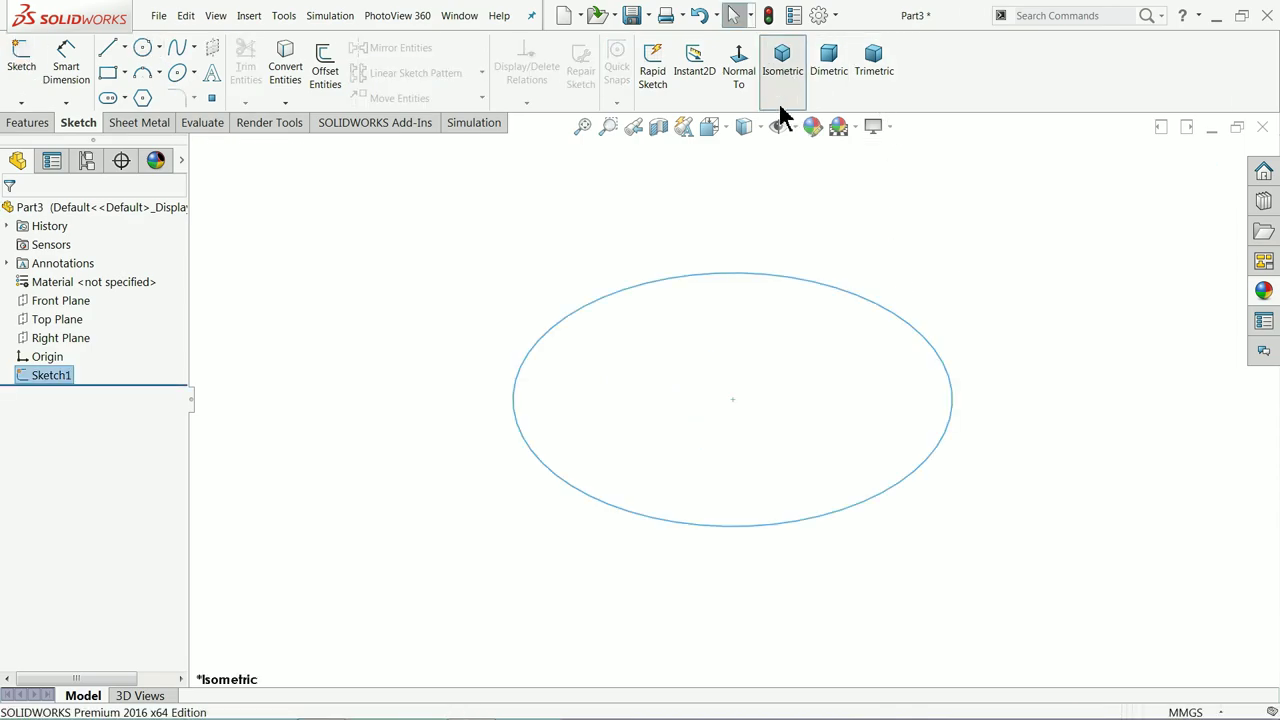
{"action": "left_click", "coordinate": [30, 123]}
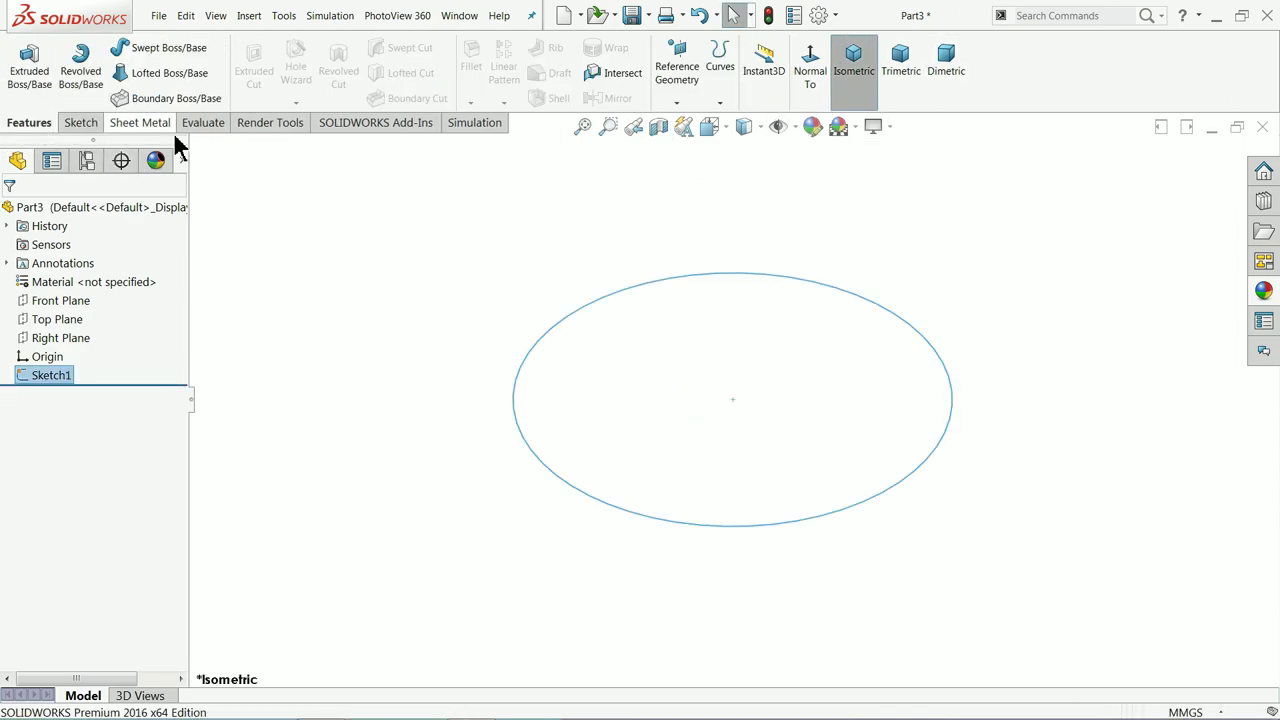
{"action": "left_click", "coordinate": [720, 100]}
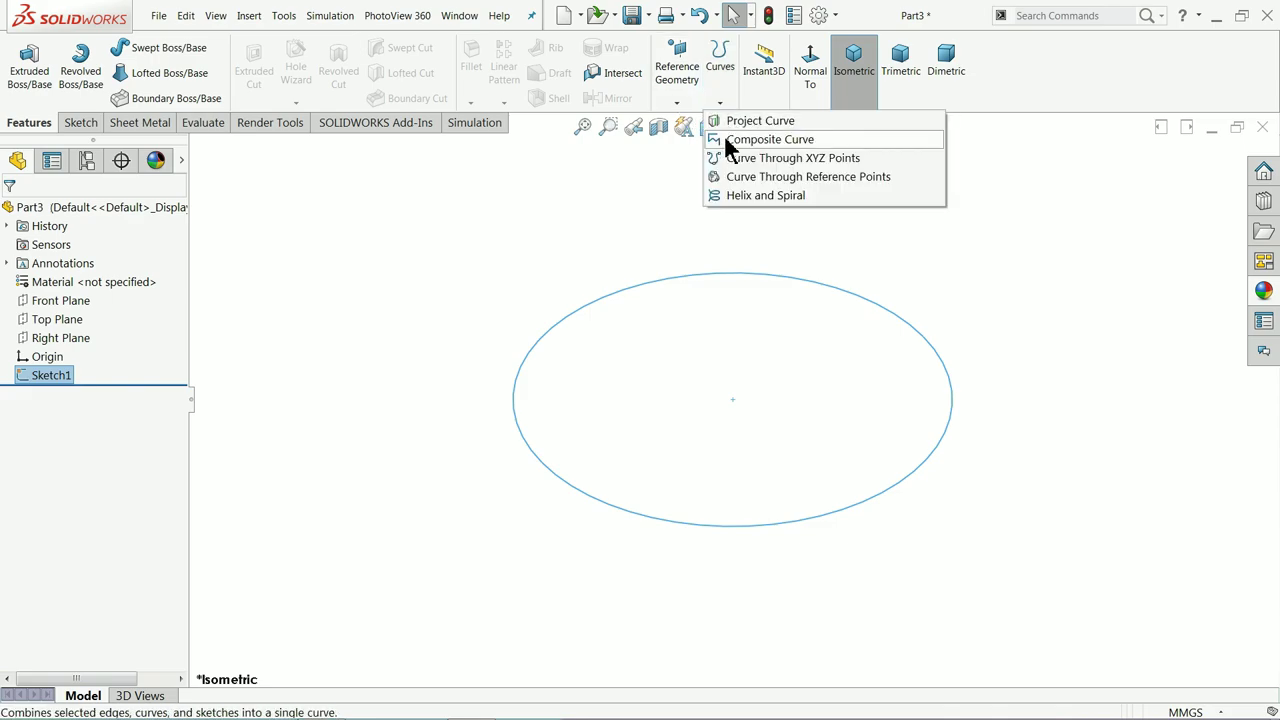
{"action": "left_click", "coordinate": [770, 195]}
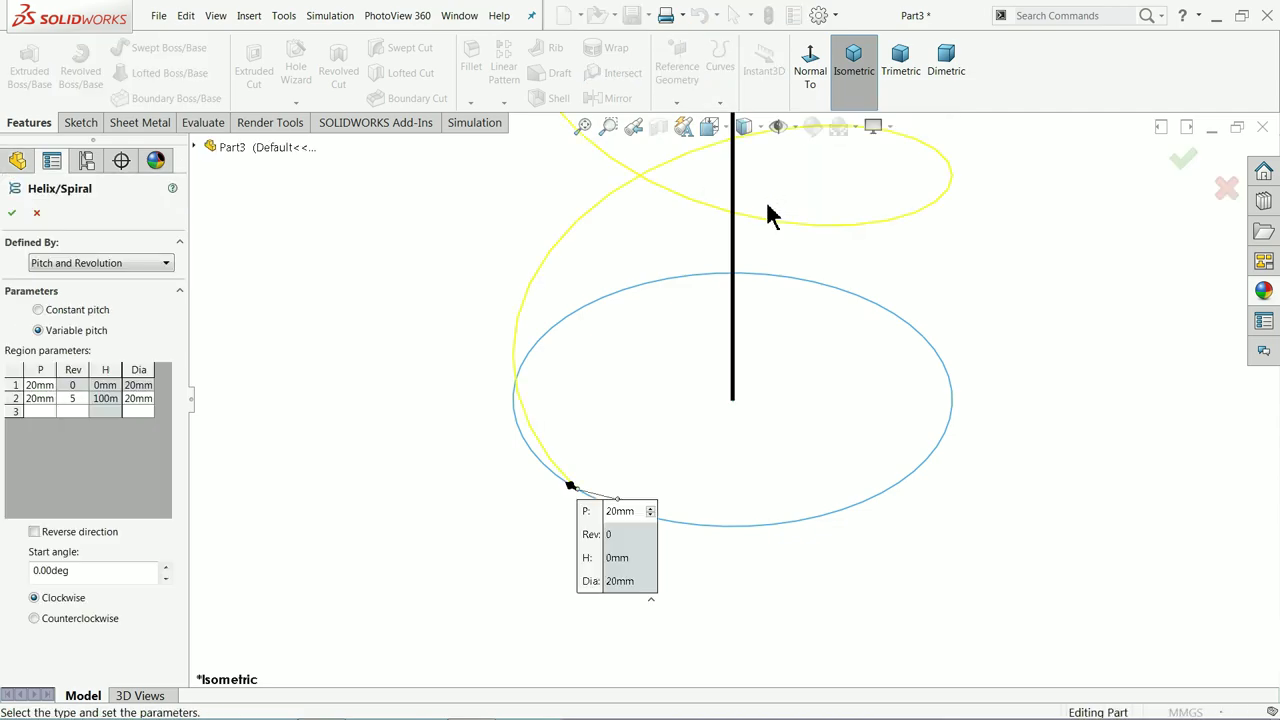
Define the helix by Pitch and Revolution and set it to variable pitch
{"action": "scroll", "coordinate": [727, 342], "scroll_direction": "up", "scroll_amount": 6}
{"action": "scroll", "coordinate": [760, 294], "scroll_direction": "down", "scroll_amount": 2}
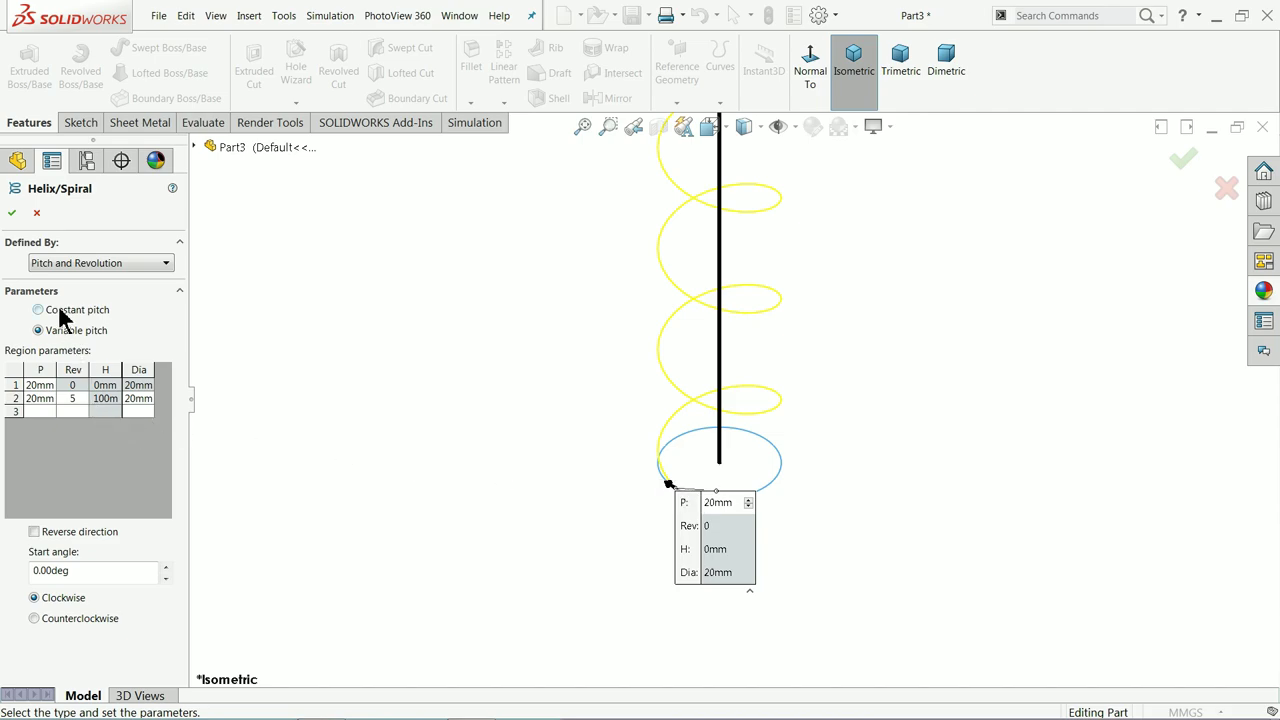
{"action": "left_click", "coordinate": [71, 262]}
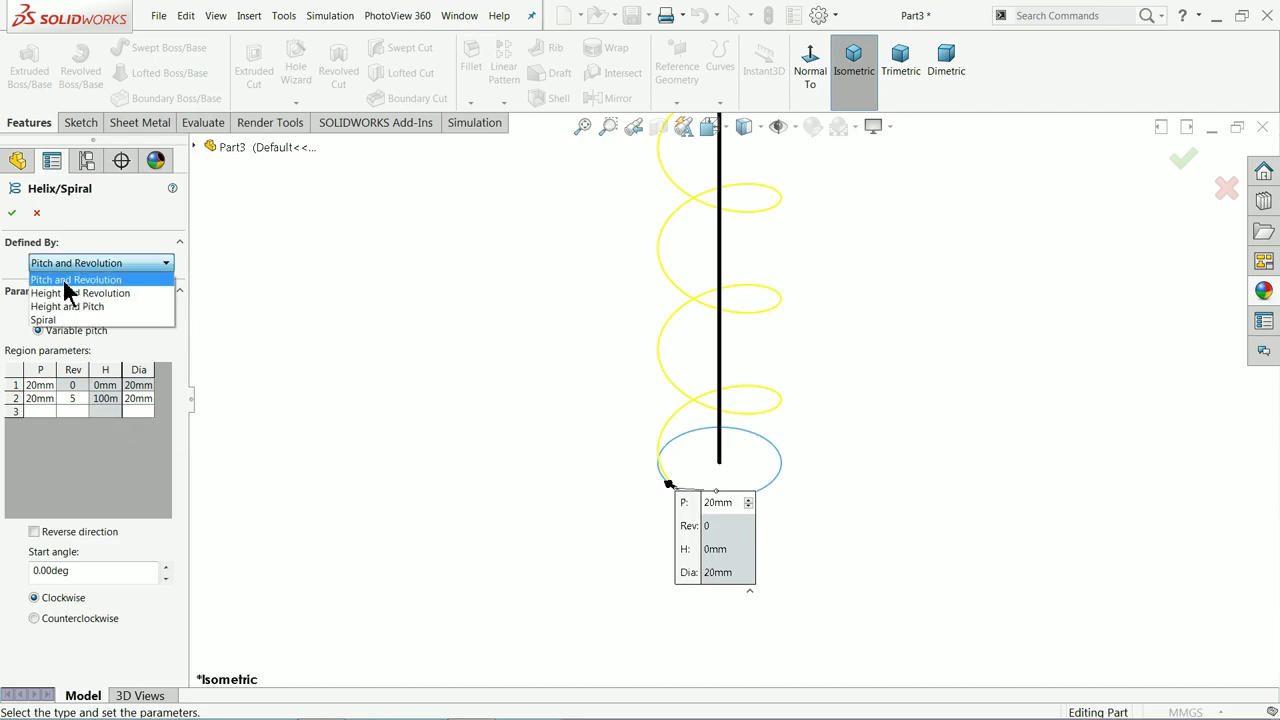
{"action": "left_click", "coordinate": [65, 281]}
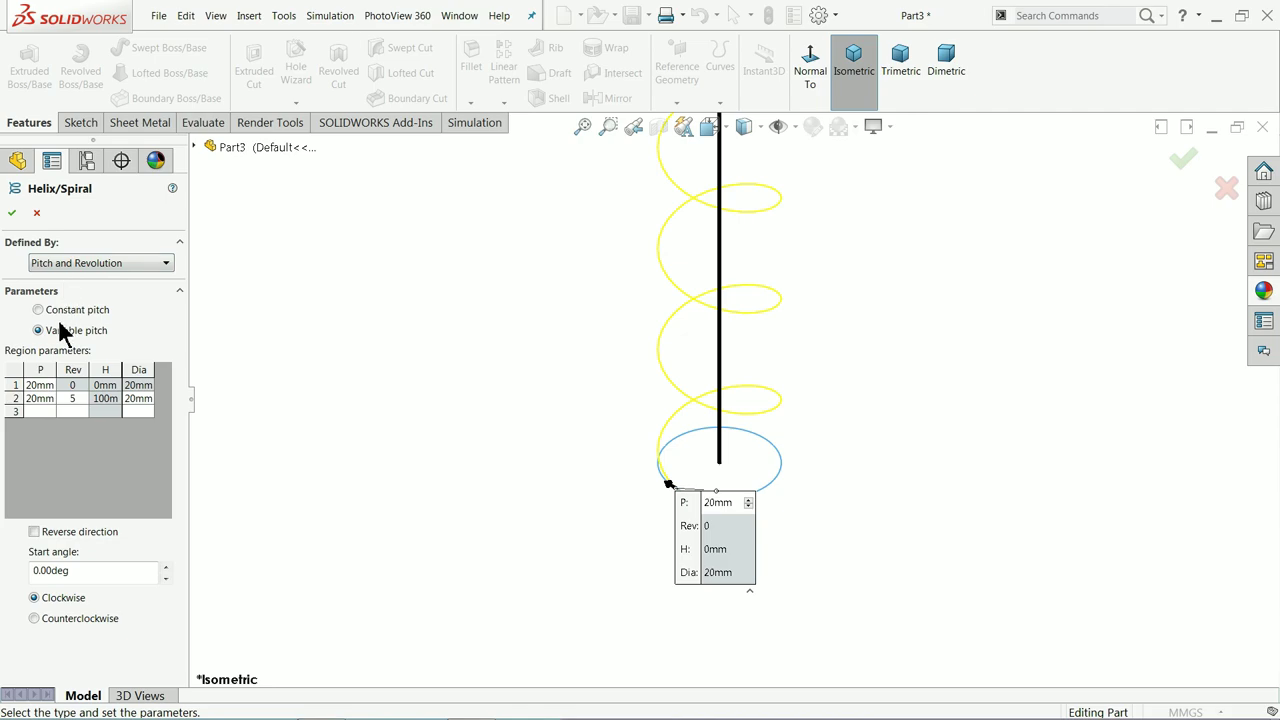
{"action": "left_click", "coordinate": [38, 310]}
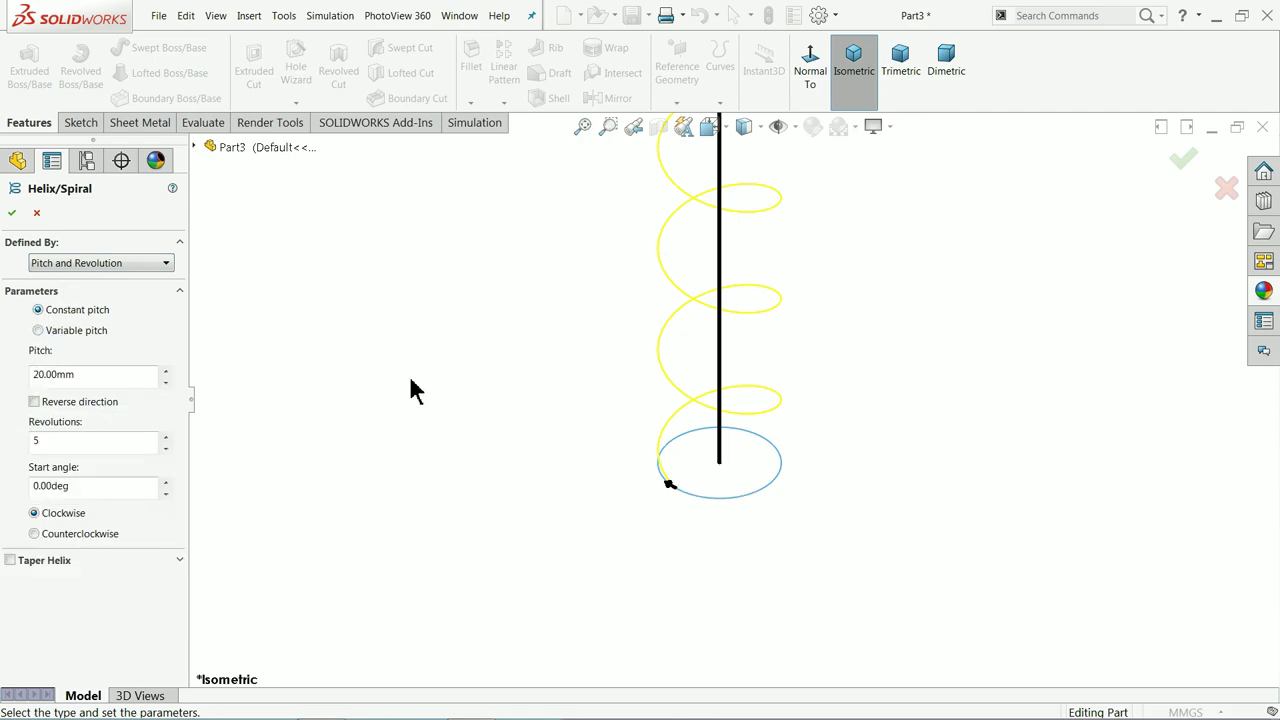
{"action": "key", "text": "f"}
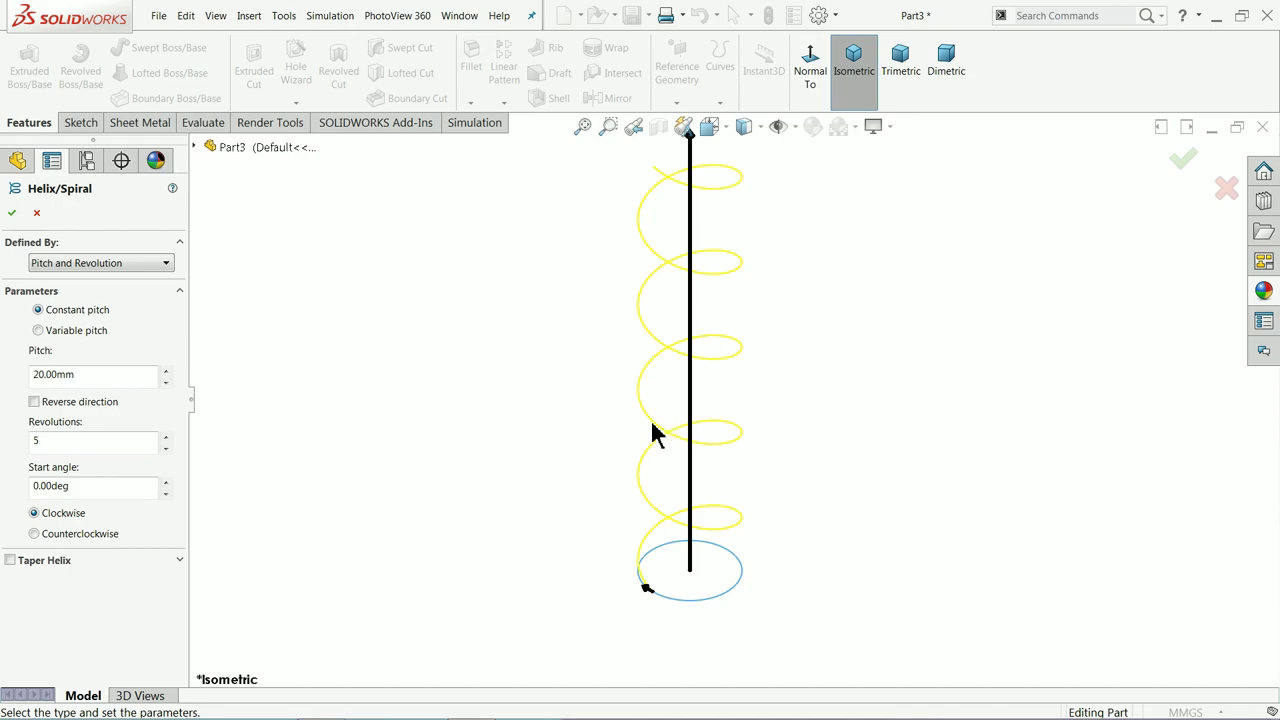
{"action": "left_click", "coordinate": [38, 331]}
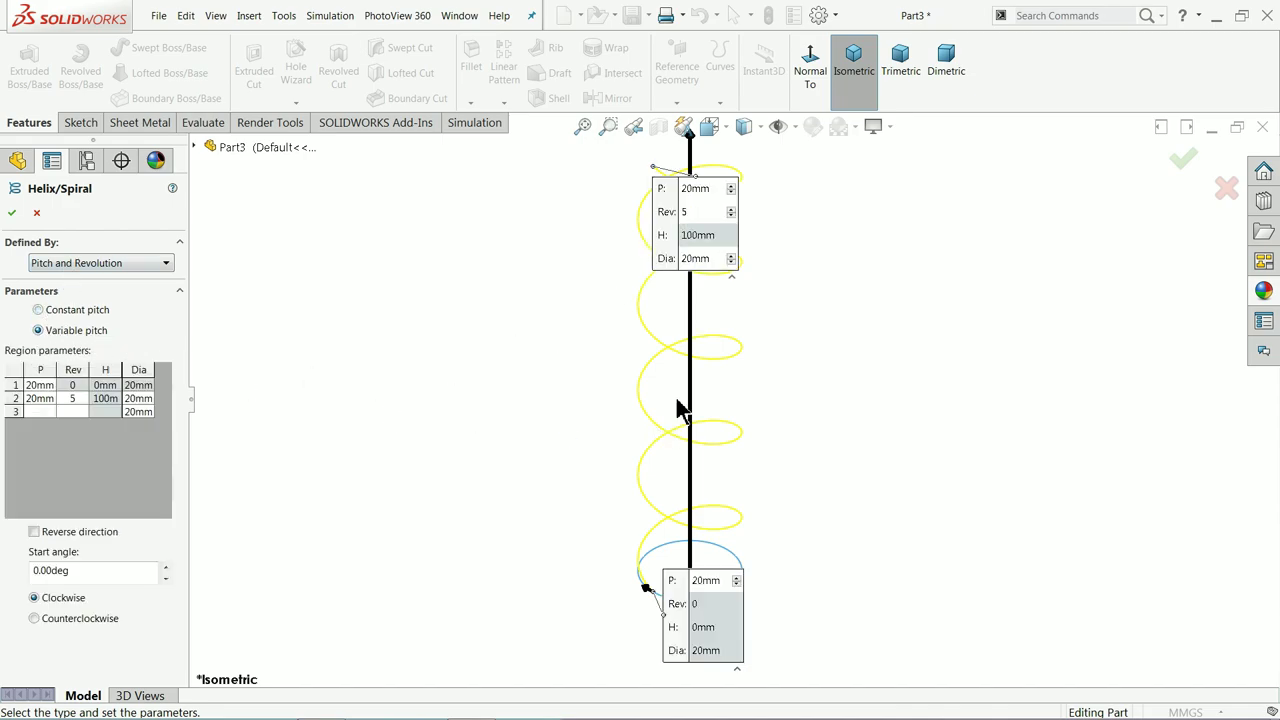
Set the first helix region's pitch to 0 mm
{"action": "left_click", "coordinate": [40, 387]}
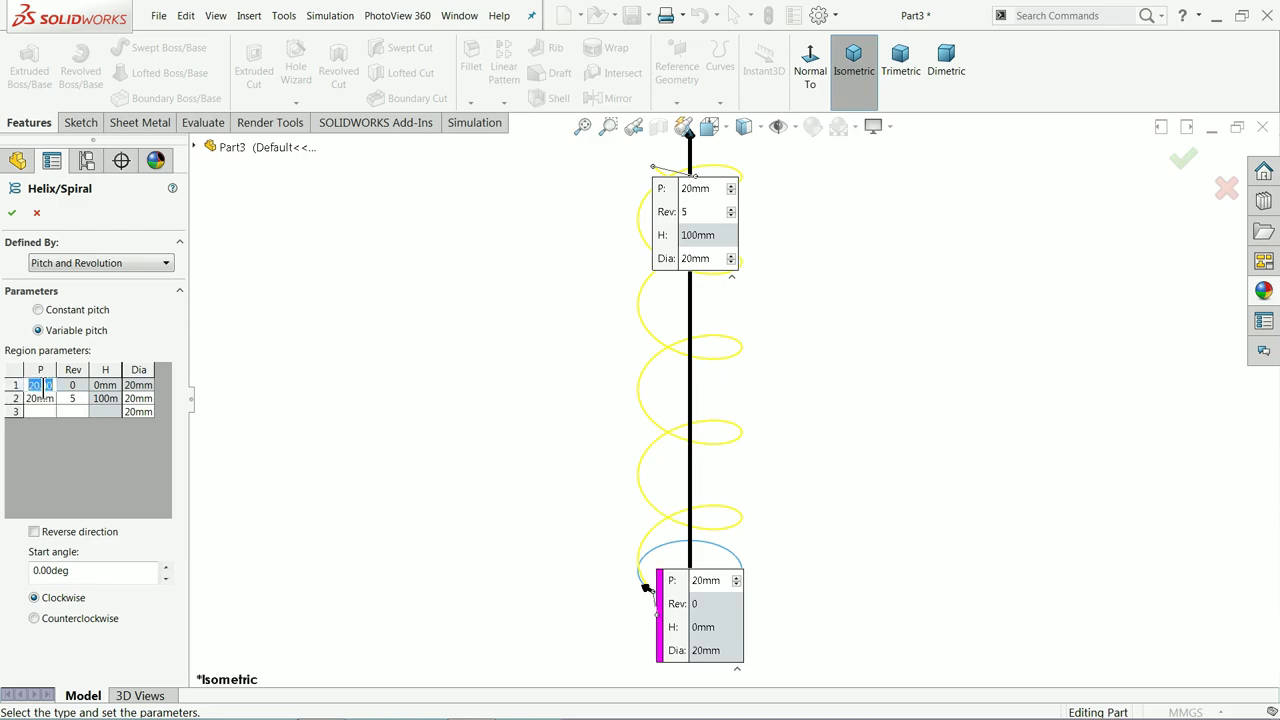
{"action": "scroll", "coordinate": [686, 618], "scroll_direction": "down", "scroll_amount": 5}
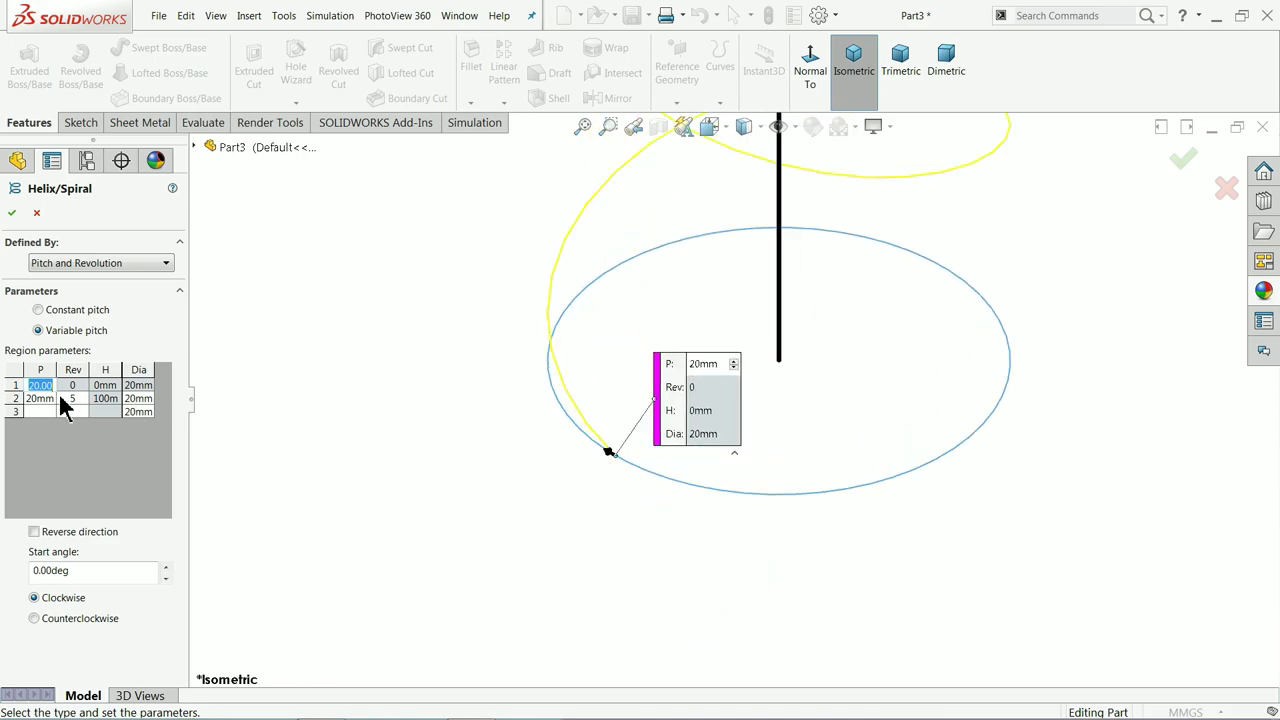
{"action": "type", "text": "0"}
{"action": "left_click", "coordinate": [143, 399]}
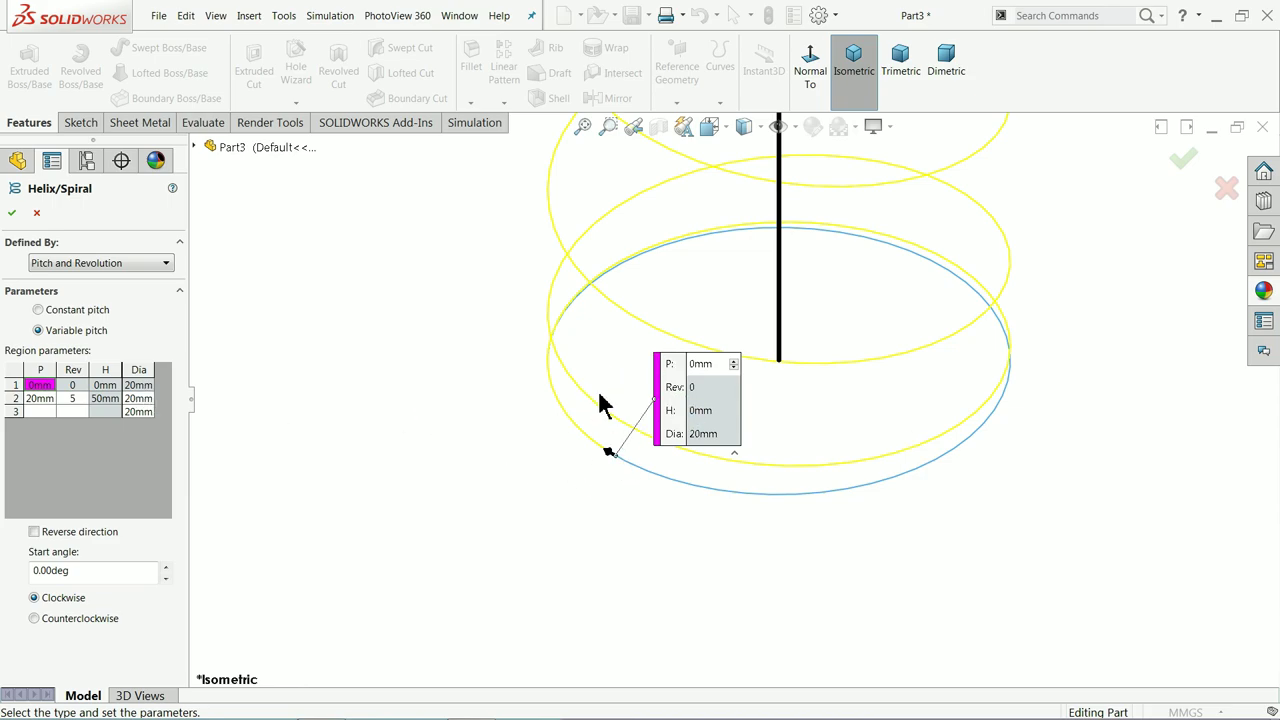
Give the second region 3 mm pitch, 2 revolutions and 18 mm diameter
{"action": "left_click", "coordinate": [39, 400]}
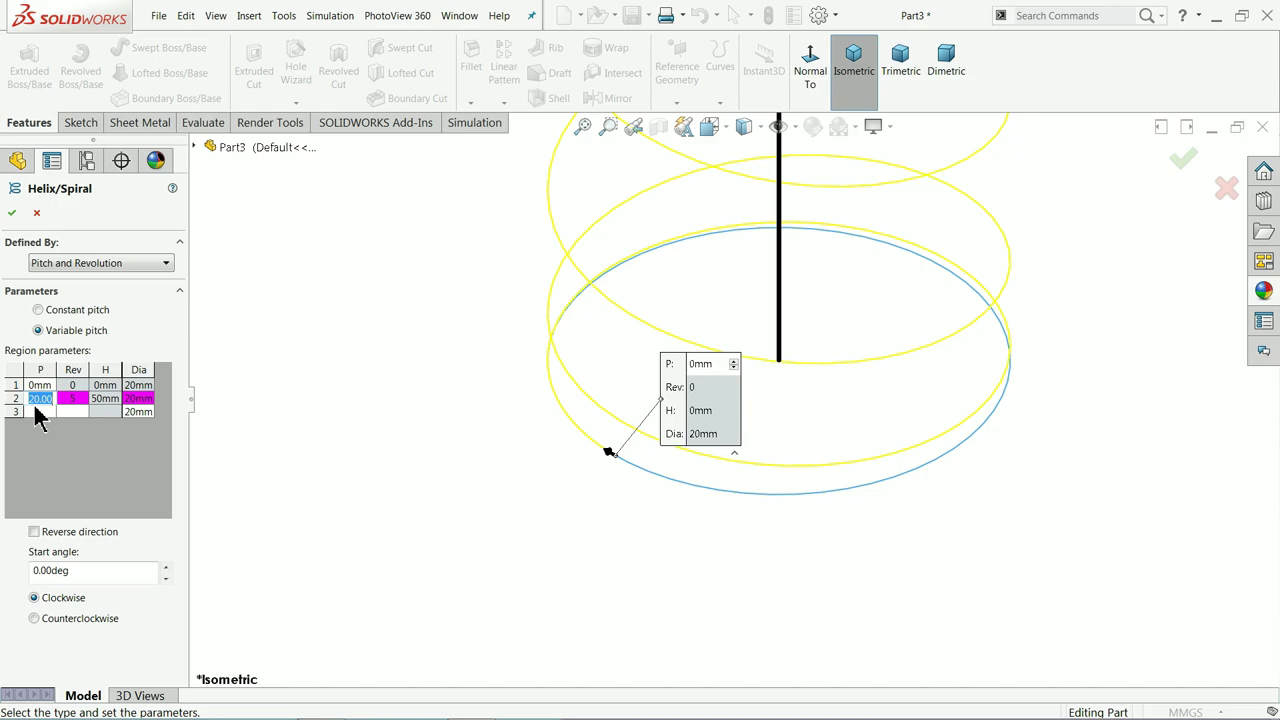
{"action": "type", "text": "3"}
{"action": "left_click", "coordinate": [74, 399]}
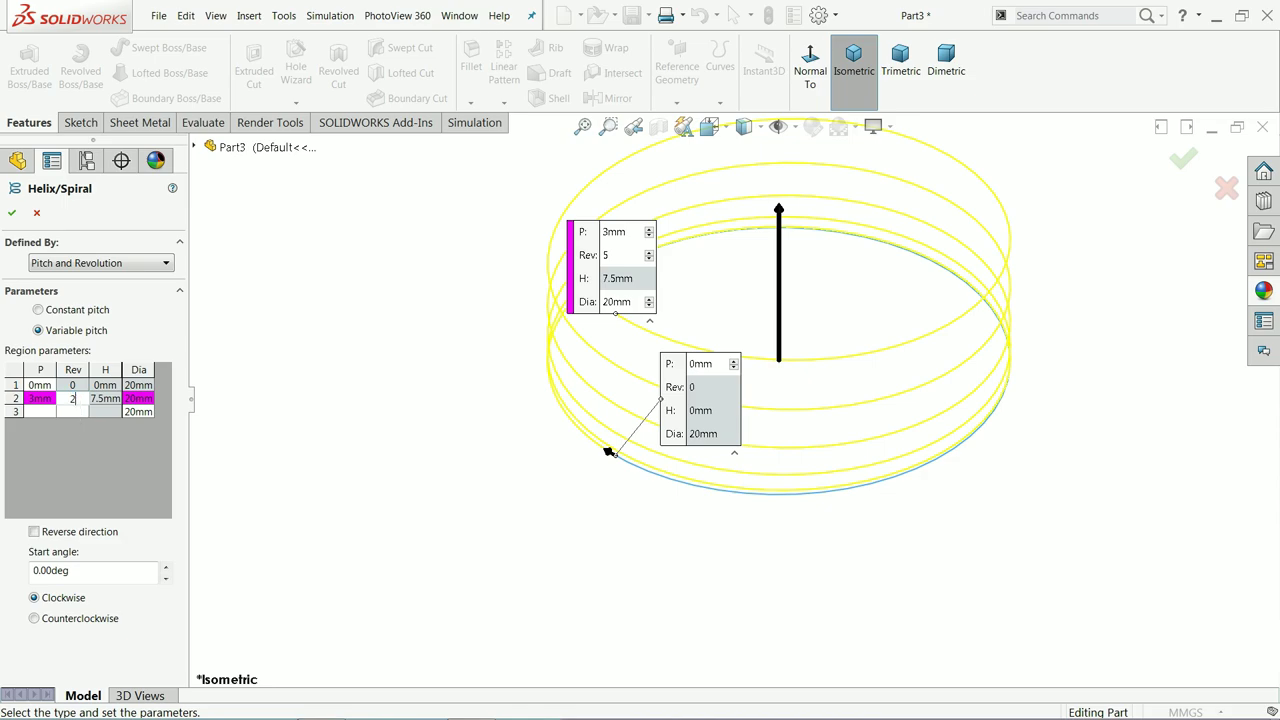
{"action": "key", "text": "Return"}
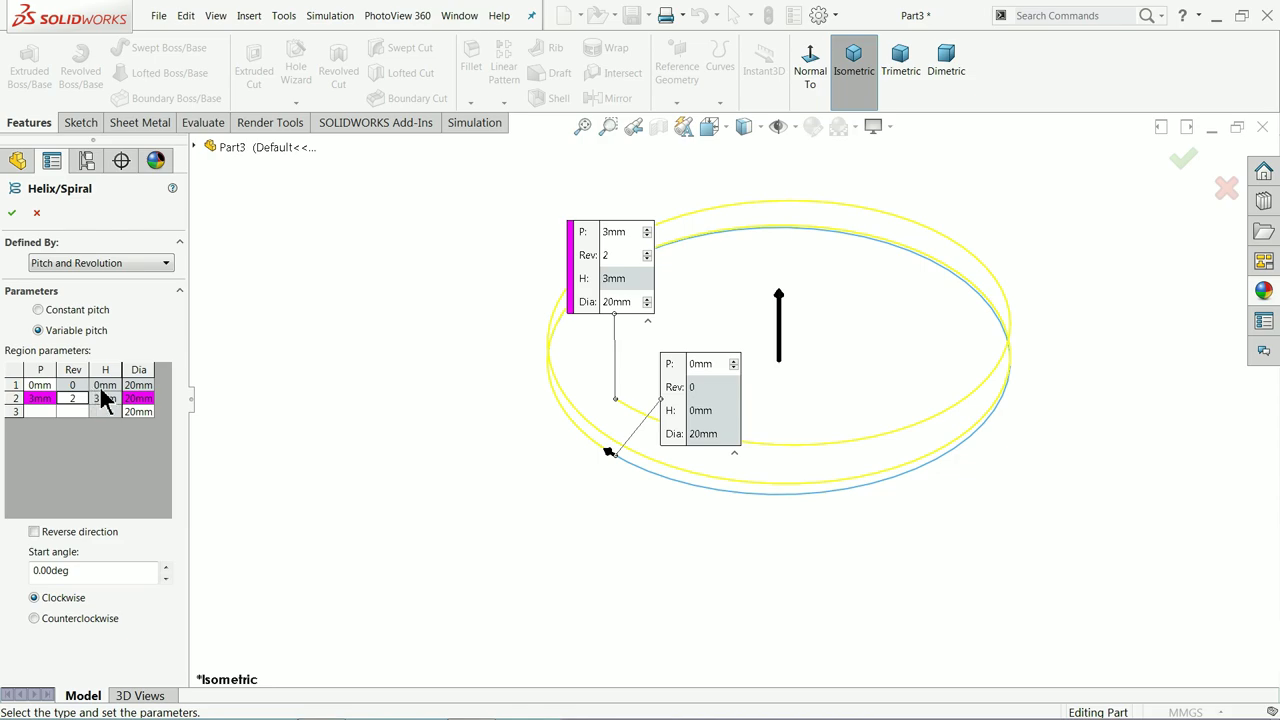
{"action": "left_click", "coordinate": [136, 400]}
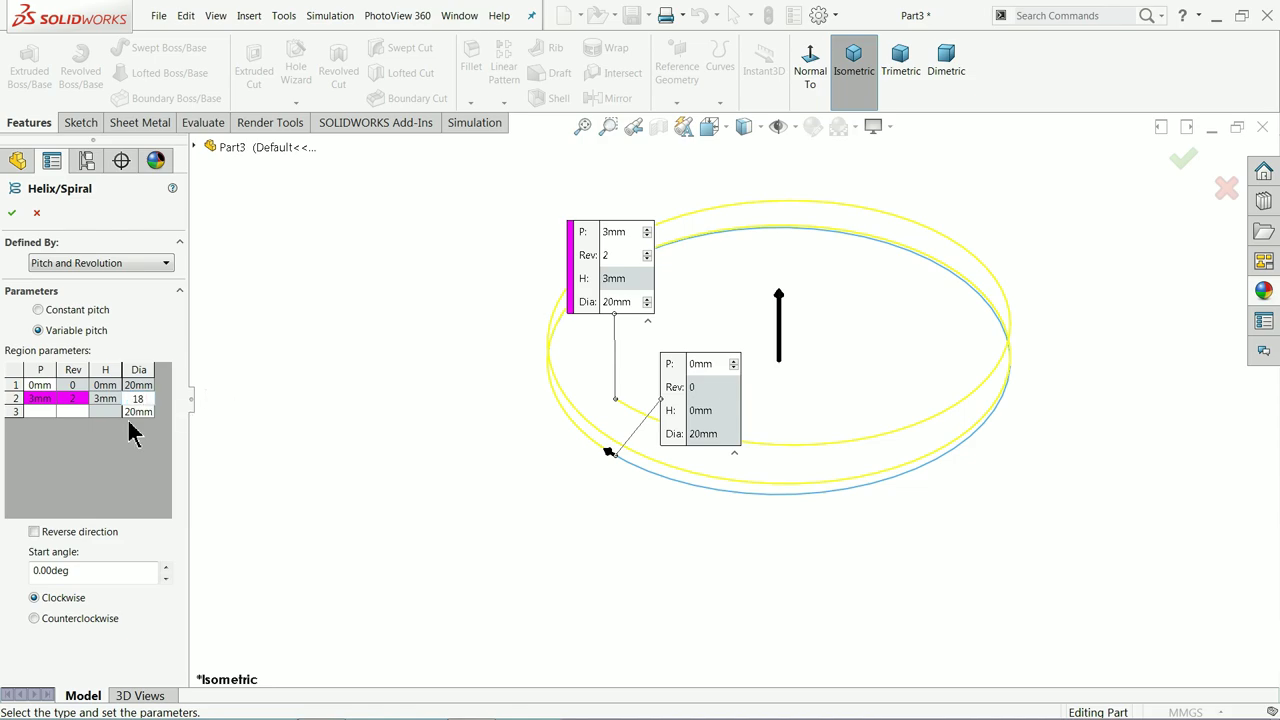
{"action": "key", "text": "Tab"}
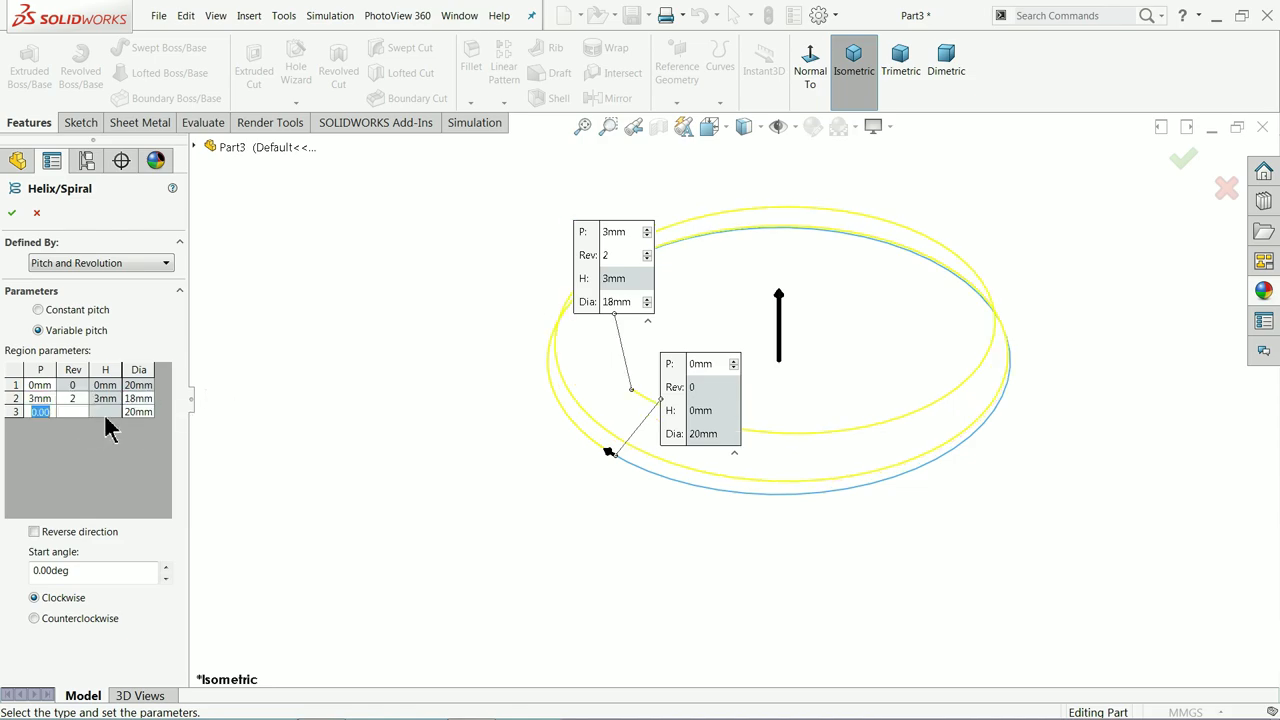
Give the third region 3 mm pitch, 6 revolutions and 6 mm diameter
{"action": "middle_click_drag", "start_coordinate": [780, 471], "coordinate": [773, 429]}
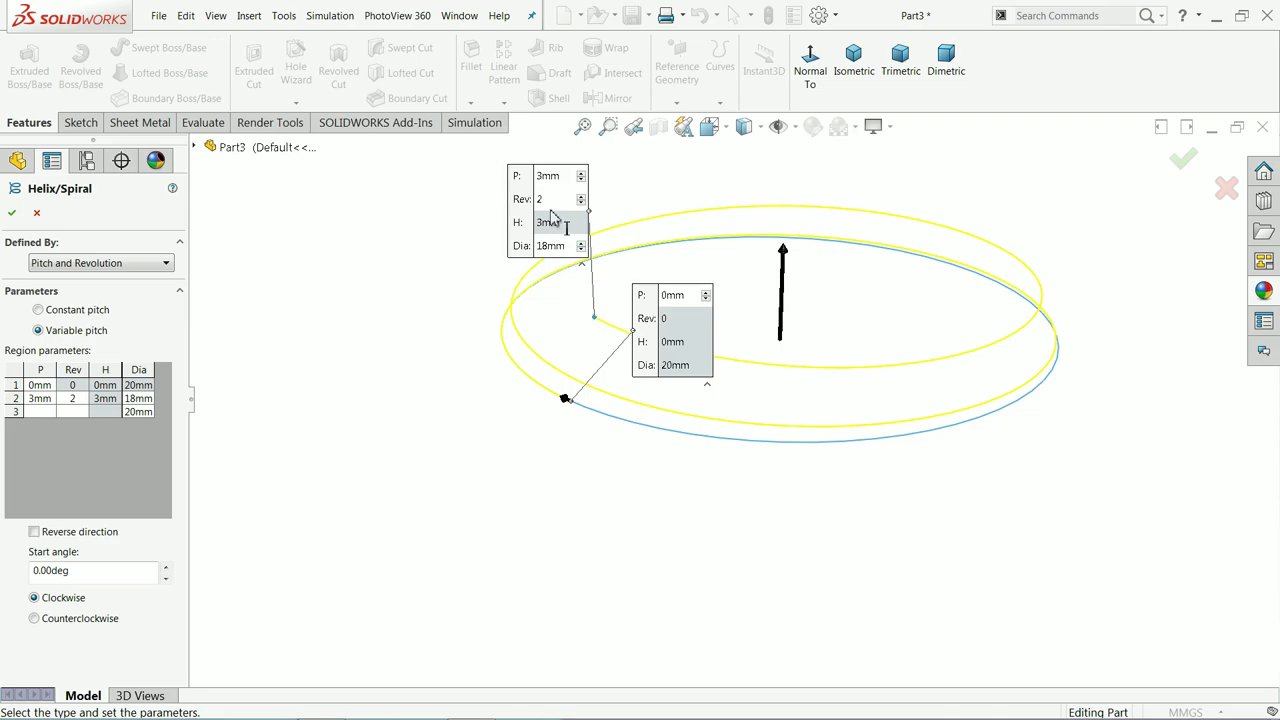
{"action": "middle_click_drag", "start_coordinate": [594, 349], "coordinate": [609, 374]}
{"action": "scroll", "coordinate": [757, 312], "scroll_direction": "up", "scroll_amount": 5}
{"action": "scroll", "coordinate": [760, 318], "scroll_direction": "down", "scroll_amount": 4}
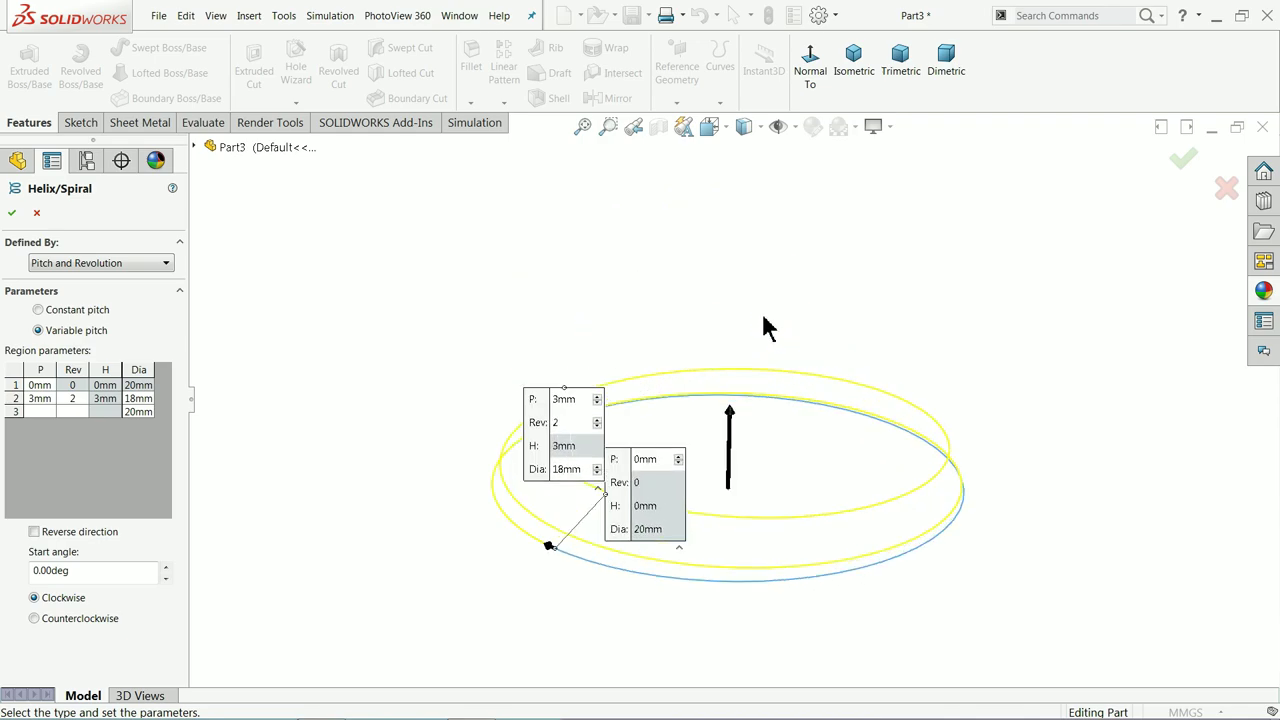
{"action": "left_click", "coordinate": [42, 413]}
{"action": "left_click", "coordinate": [72, 415]}
{"action": "type", "text": "6"}
{"action": "key", "text": "Return"}
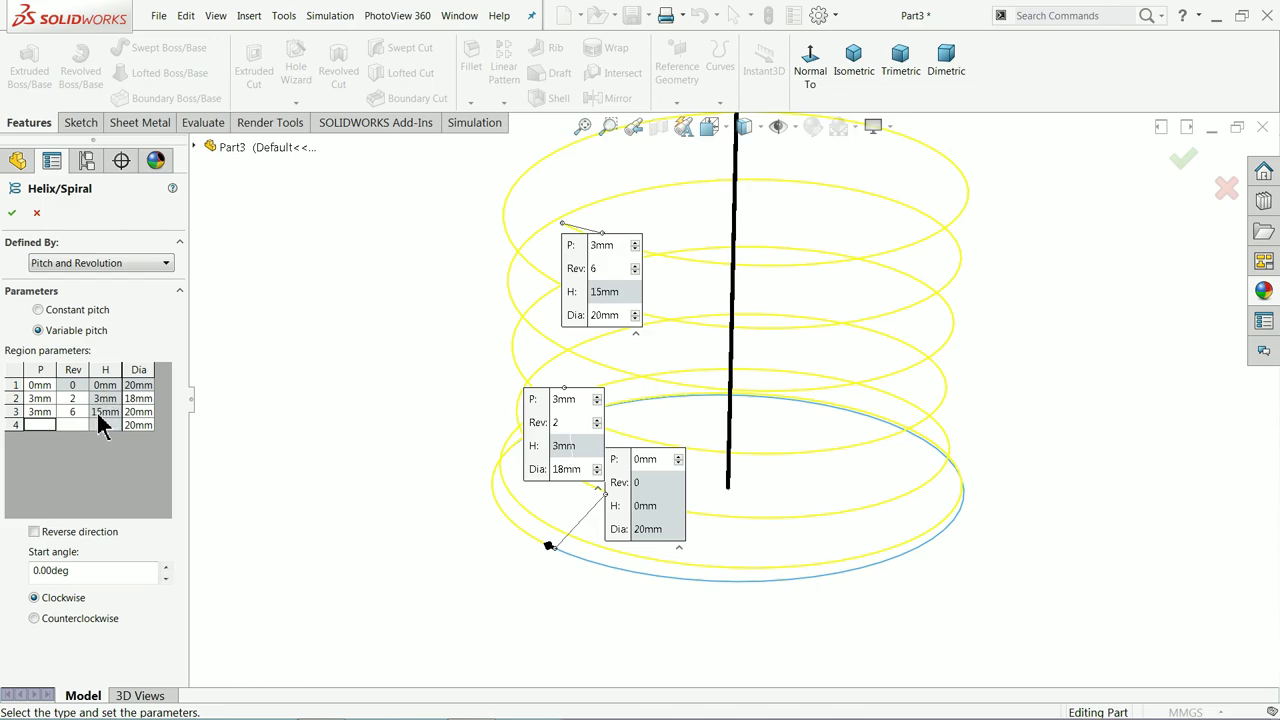
{"action": "left_click", "coordinate": [134, 412]}
{"action": "left_click", "coordinate": [134, 412]}
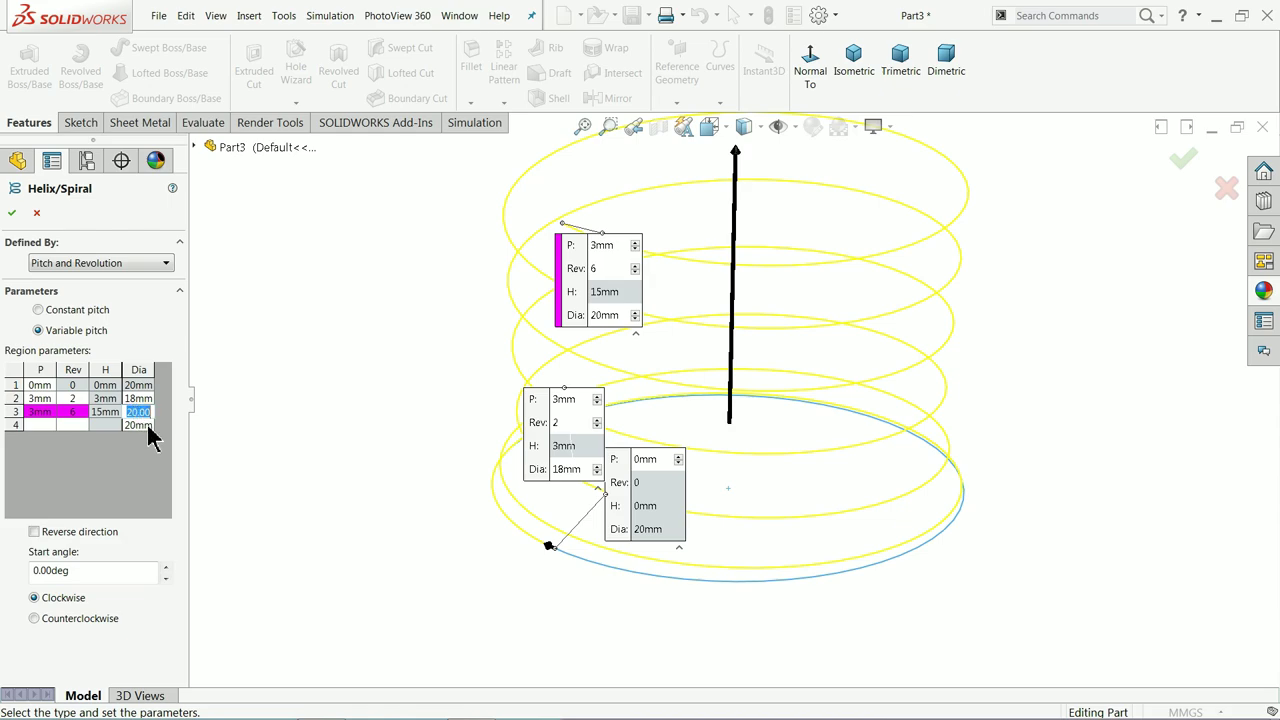
{"action": "type", "text": "6"}
{"action": "left_click", "coordinate": [38, 426]}
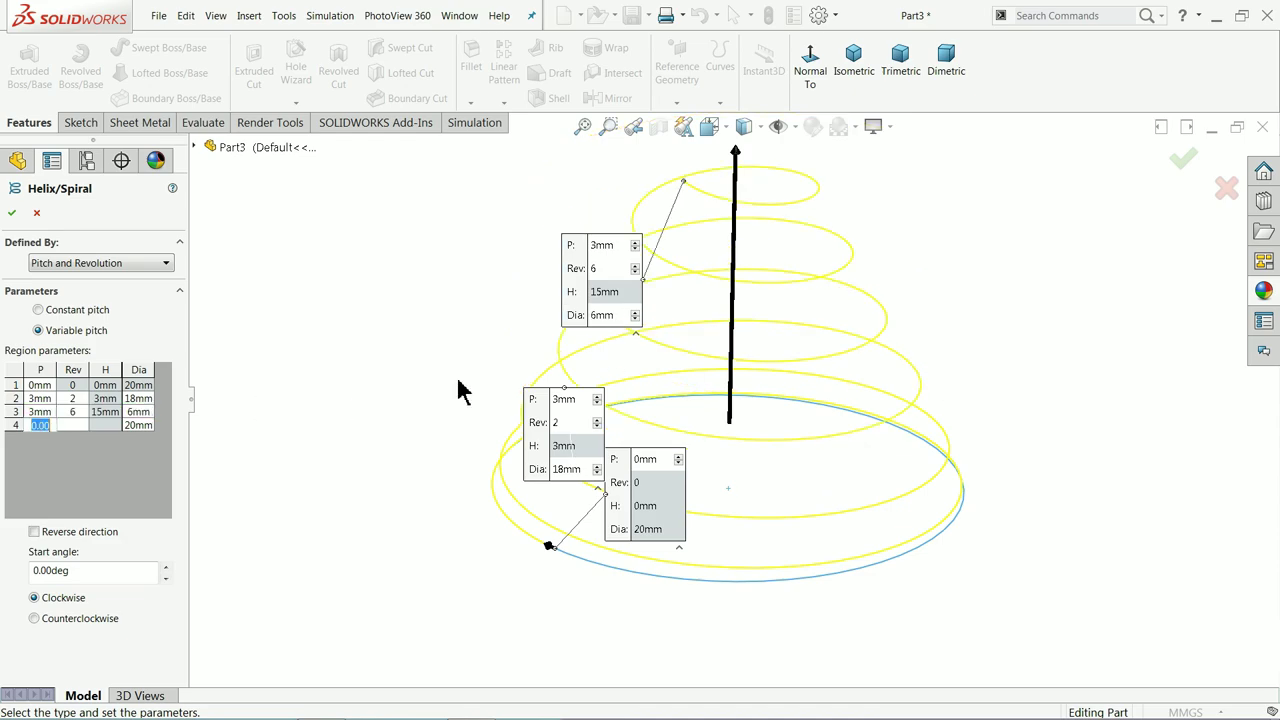
Give the fourth region 0.1 mm pitch, 8 revolutions and 5 mm diameter
{"action": "middle_click_drag", "start_coordinate": [787, 335], "coordinate": [748, 326]}
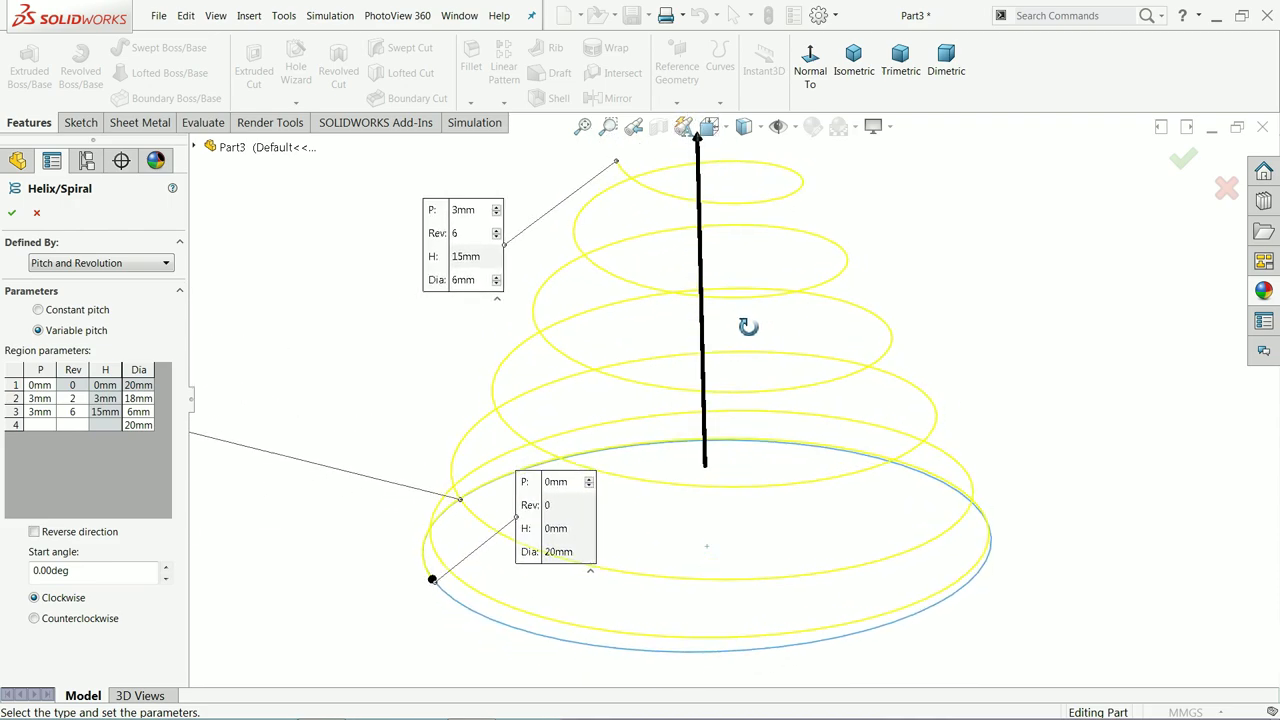
{"action": "scroll", "coordinate": [737, 323], "scroll_direction": "up", "scroll_amount": 3}
{"action": "left_click", "coordinate": [39, 425]}
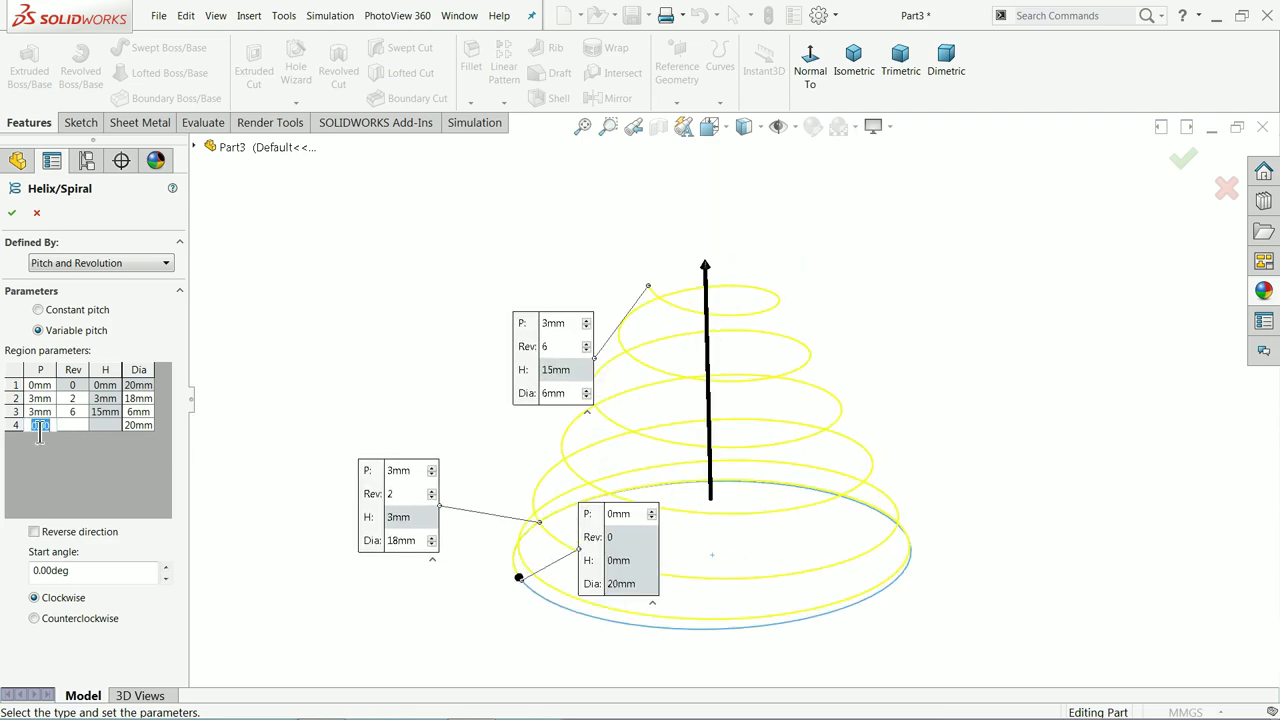
{"action": "type", "text": "0.1"}
{"action": "left_click", "coordinate": [72, 426]}
{"action": "type", "text": "8"}
{"action": "key", "text": "Return"}
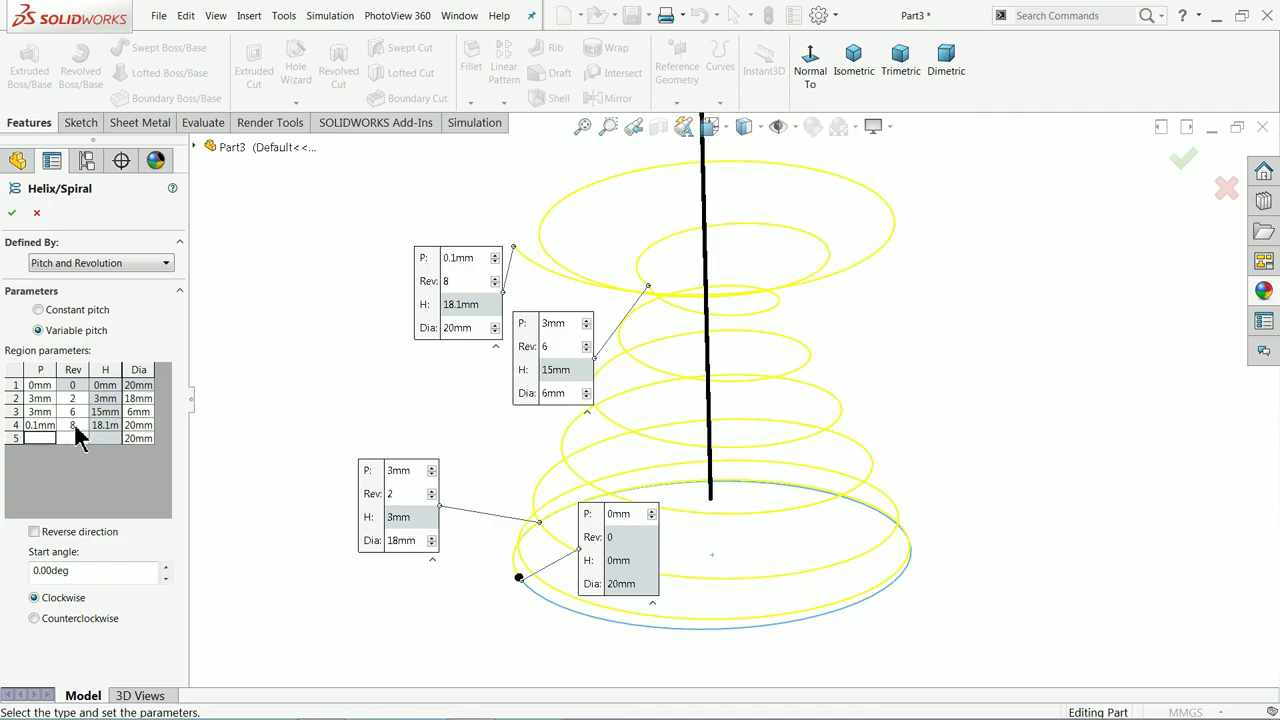
{"action": "left_click", "coordinate": [139, 428]}
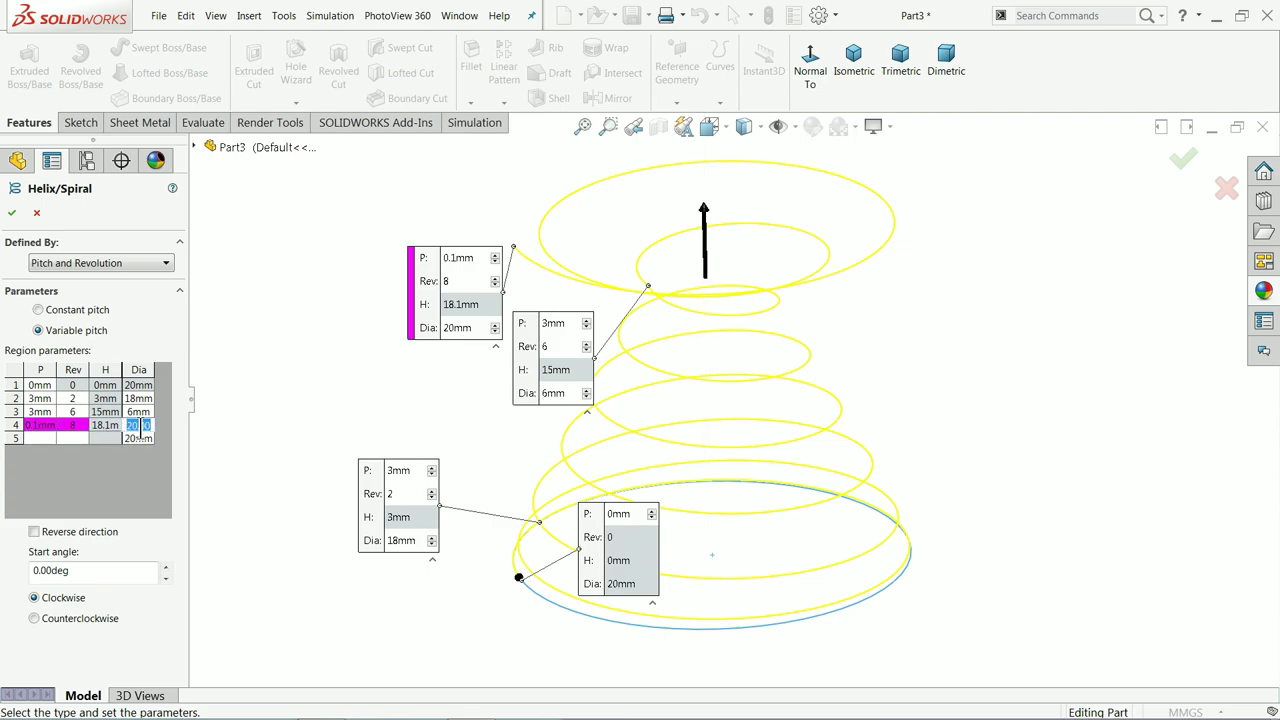
{"action": "type", "text": "5"}
{"action": "left_click", "coordinate": [38, 440]}
Set the fifth region to 3 mm pitch and 10 revolutions
{"action": "middle_click_drag", "start_coordinate": [706, 323], "coordinate": [692, 250]}
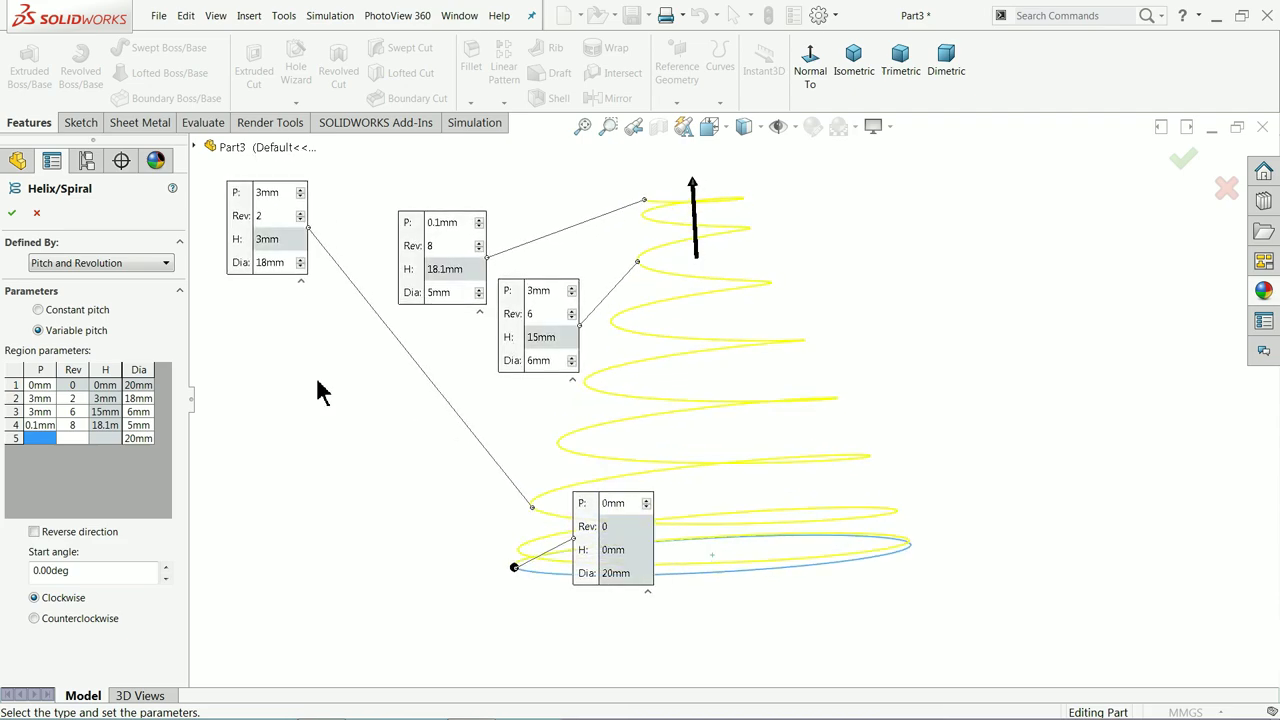
{"action": "left_click", "coordinate": [38, 440]}
{"action": "type", "text": "3"}
{"action": "left_click", "coordinate": [71, 440]}
{"action": "type", "text": "10"}
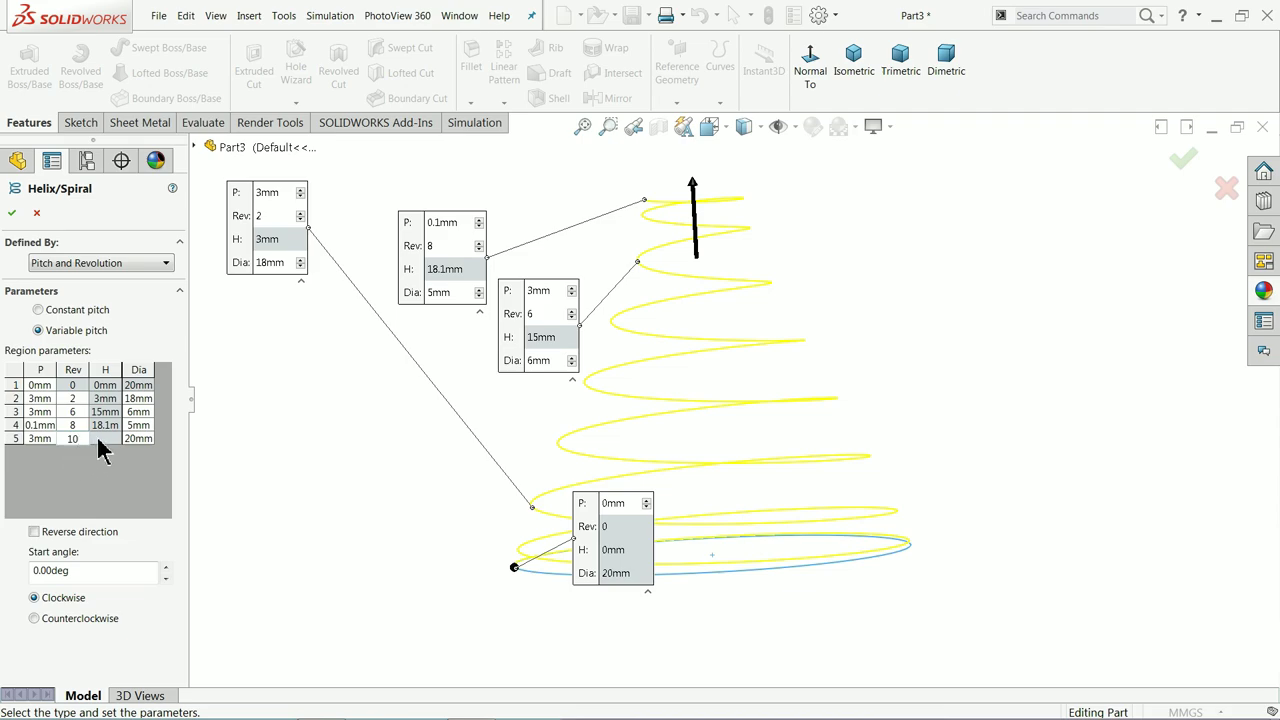
{"action": "key", "text": "Return"}
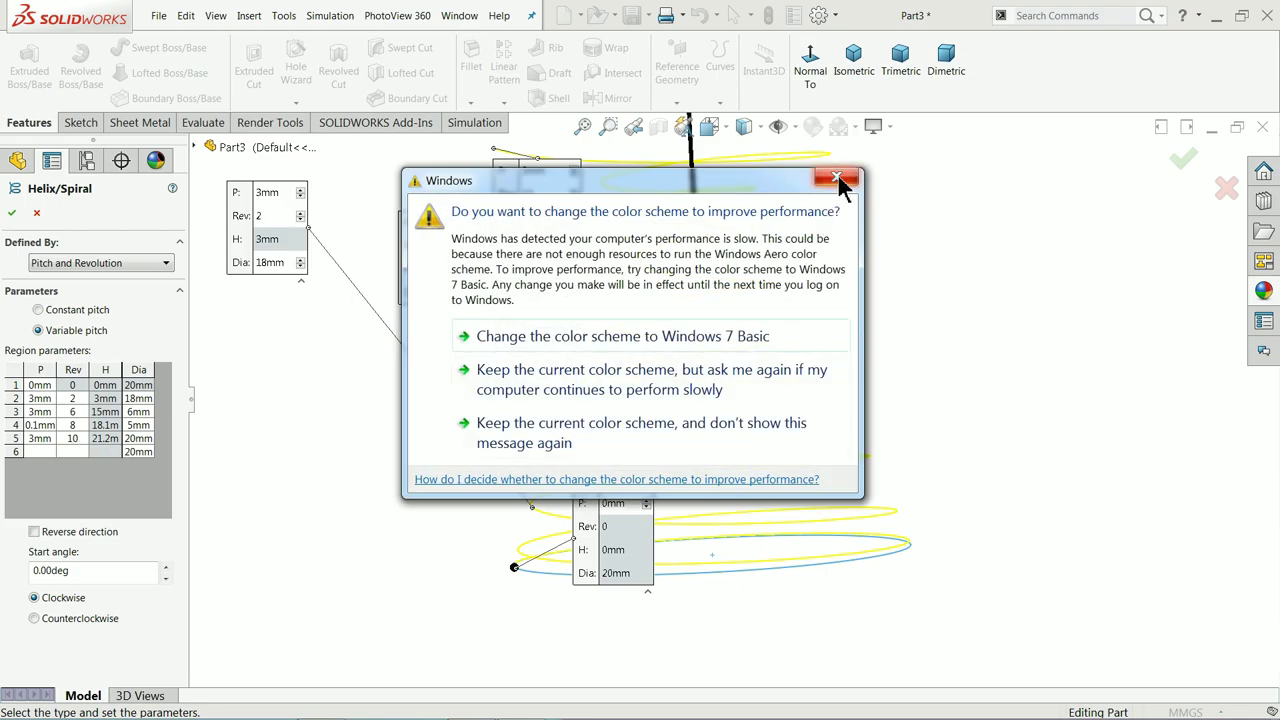
Set the fifth region's diameter to 13 mm
{"action": "left_click", "coordinate": [838, 177]}
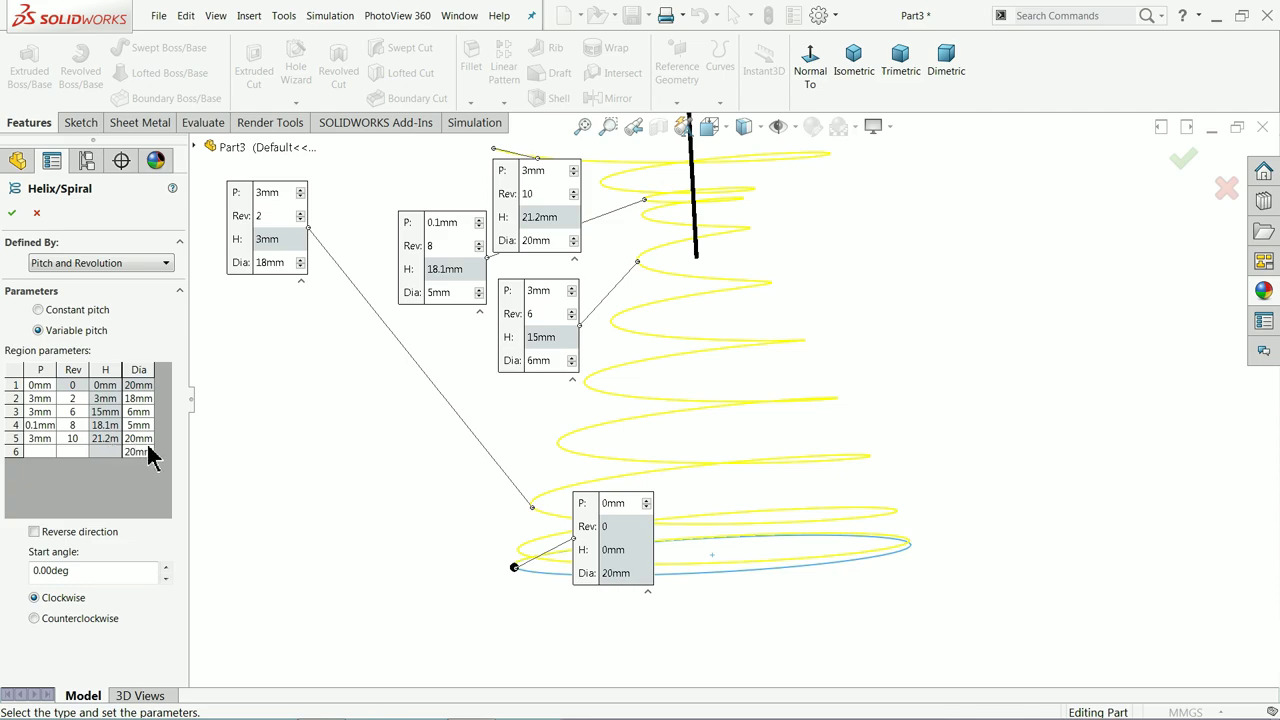
{"action": "left_click", "coordinate": [134, 439]}
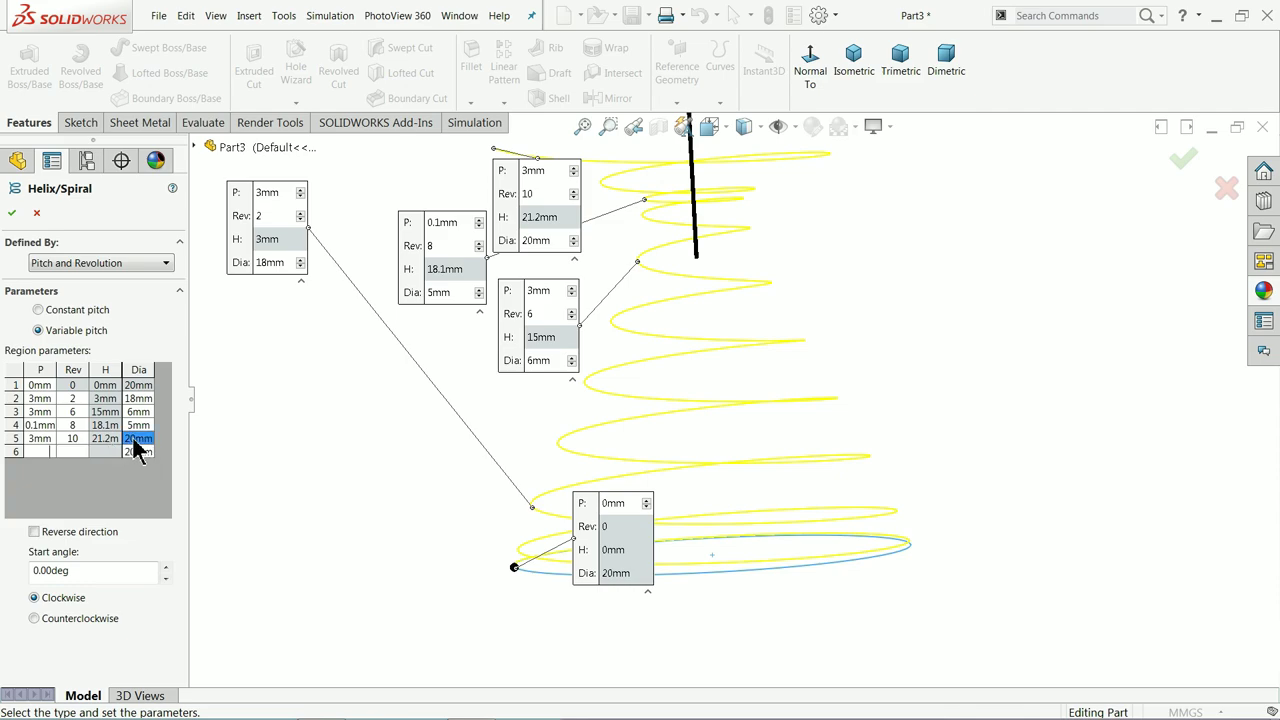
{"action": "type", "text": "13"}
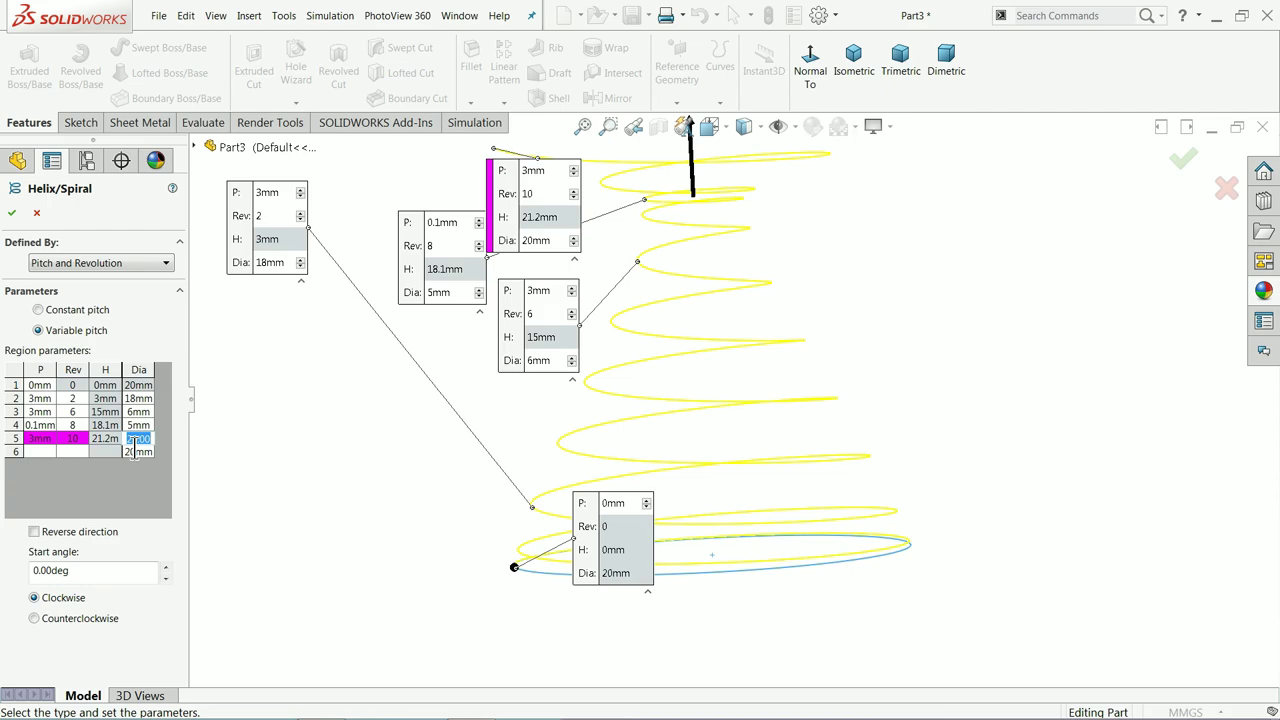
{"action": "left_click", "coordinate": [38, 453]}
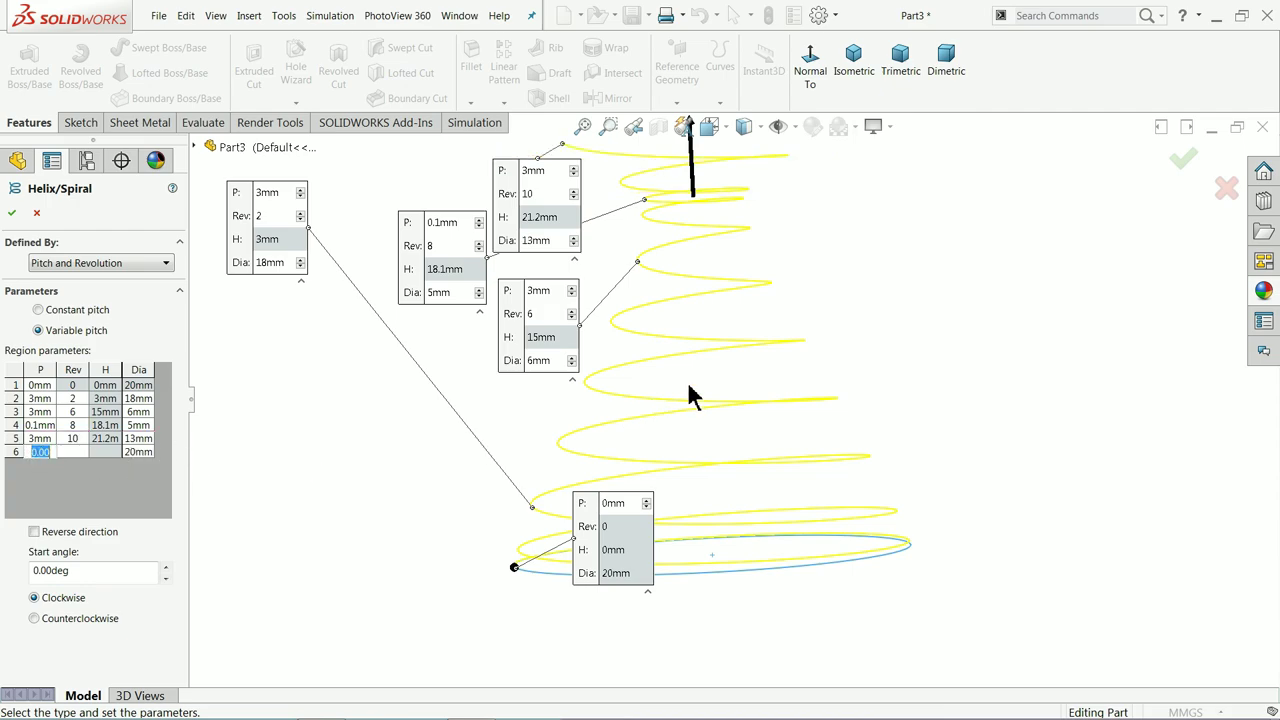
{"action": "middle_click_drag", "start_coordinate": [770, 292], "coordinate": [720, 340]}
Give the sixth region 3 mm pitch, 11 revolutions and 14 mm diameter
{"action": "left_click", "coordinate": [38, 453]}
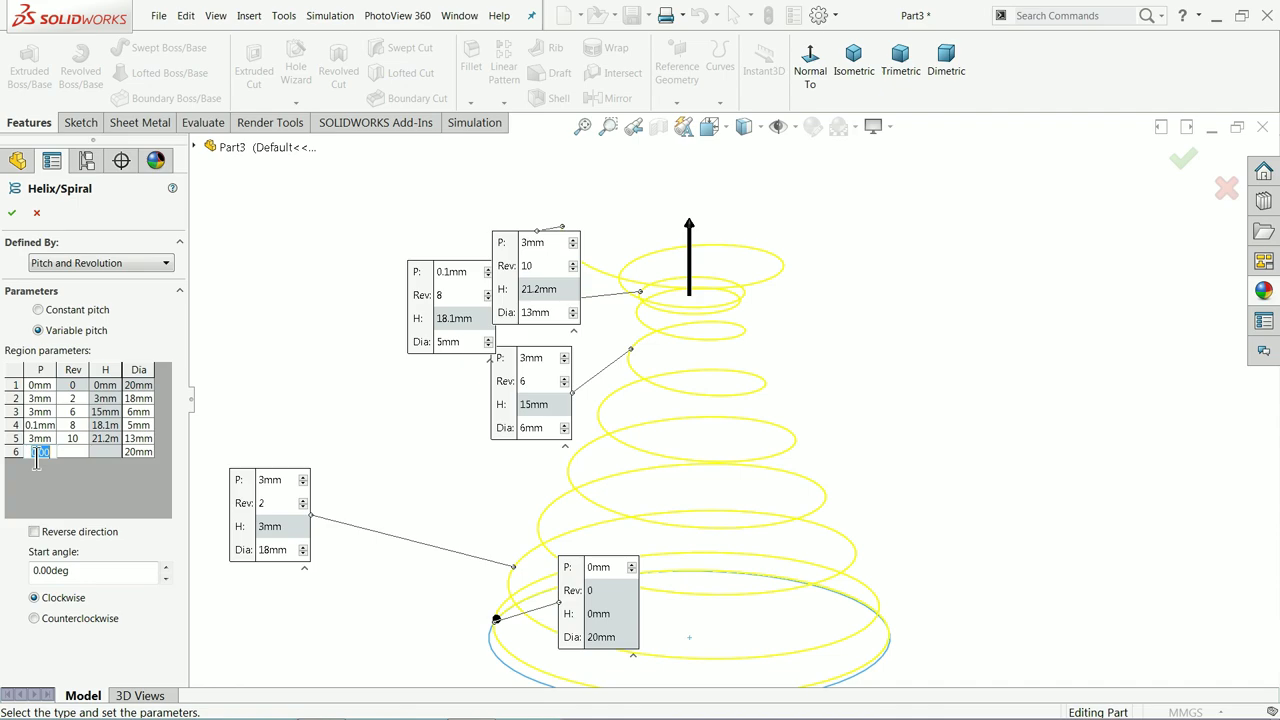
{"action": "type", "text": "3"}
{"action": "left_click", "coordinate": [73, 452]}
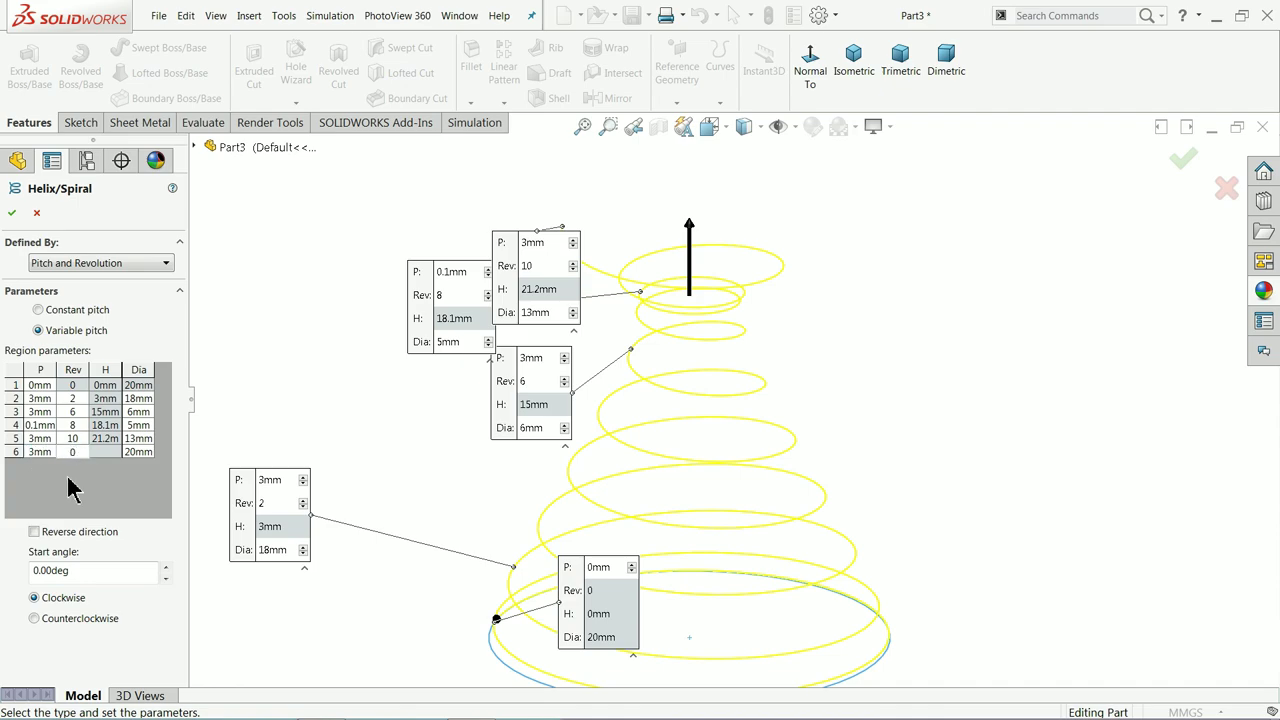
{"action": "type", "text": "110"}
{"action": "key", "text": "BackSpace"}
{"action": "key", "text": "Return"}
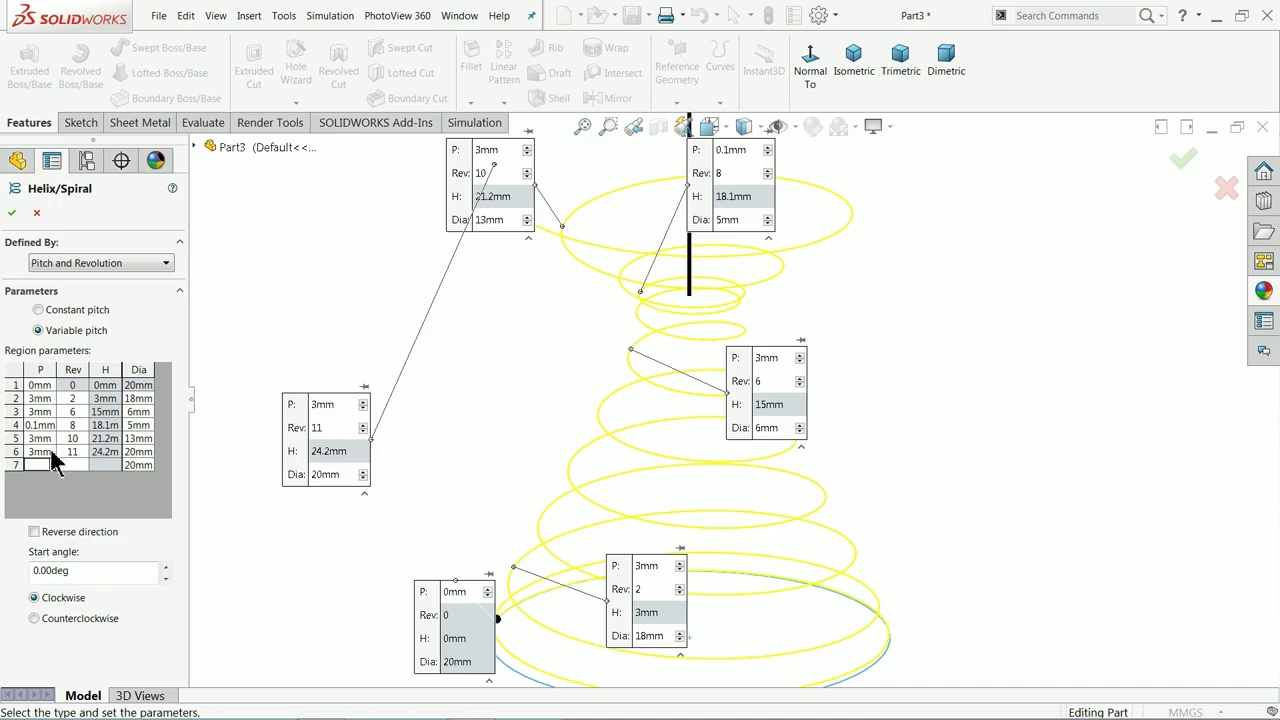
{"action": "left_click", "coordinate": [139, 452]}
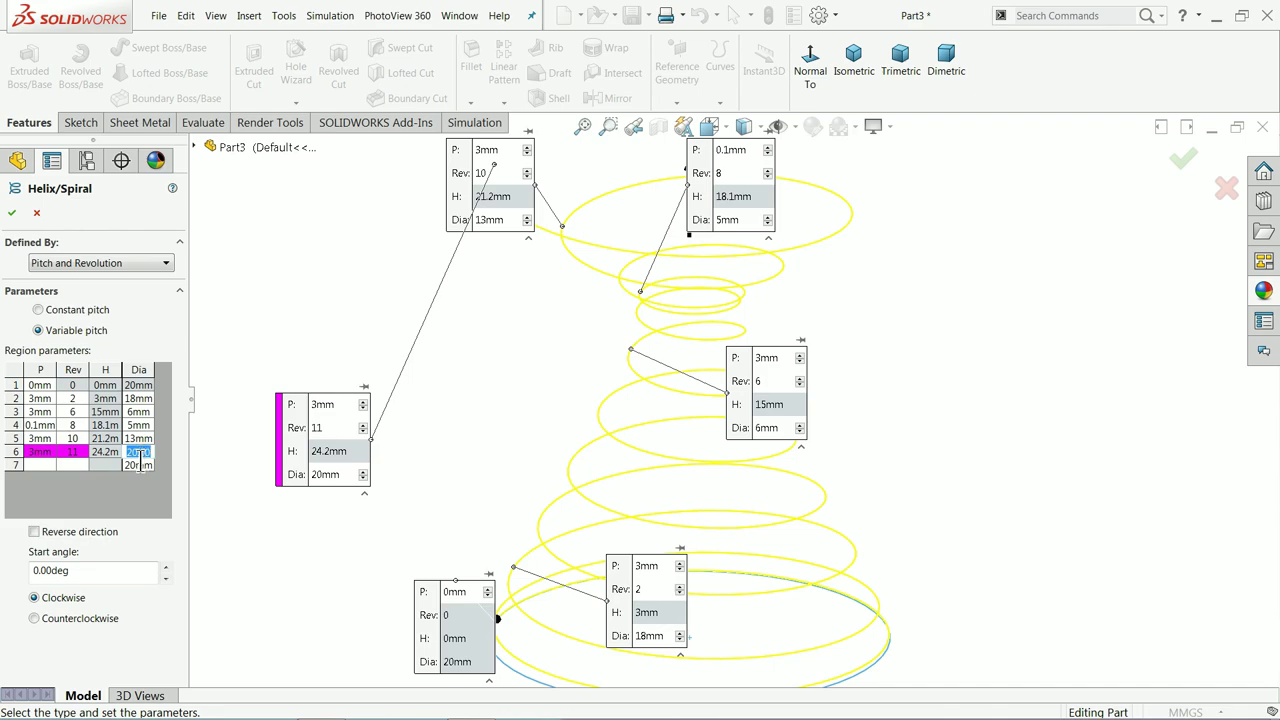
{"action": "type", "text": "14"}
{"action": "left_click", "coordinate": [46, 472]}
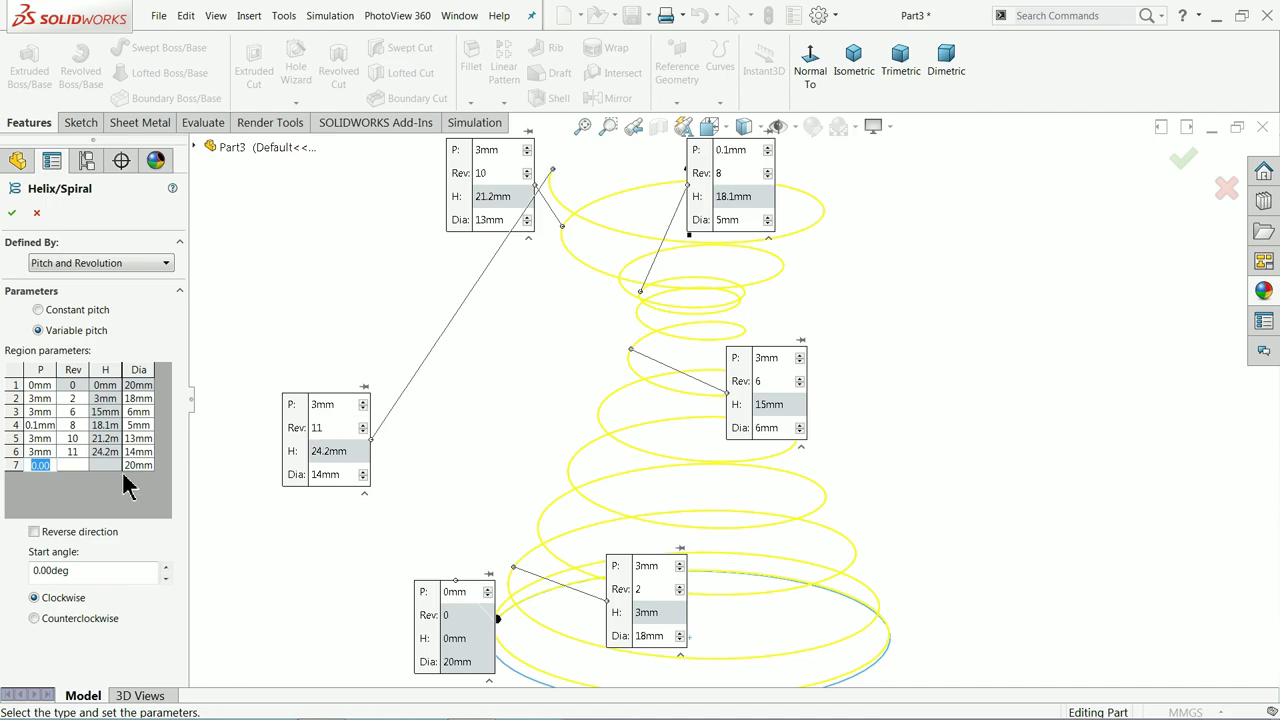
Enter 0.1 mm pitch and 13 revolutions for the seventh region
{"action": "type", "text": "0.1"}
{"action": "left_click", "coordinate": [72, 466]}
{"action": "type", "text": "13"}
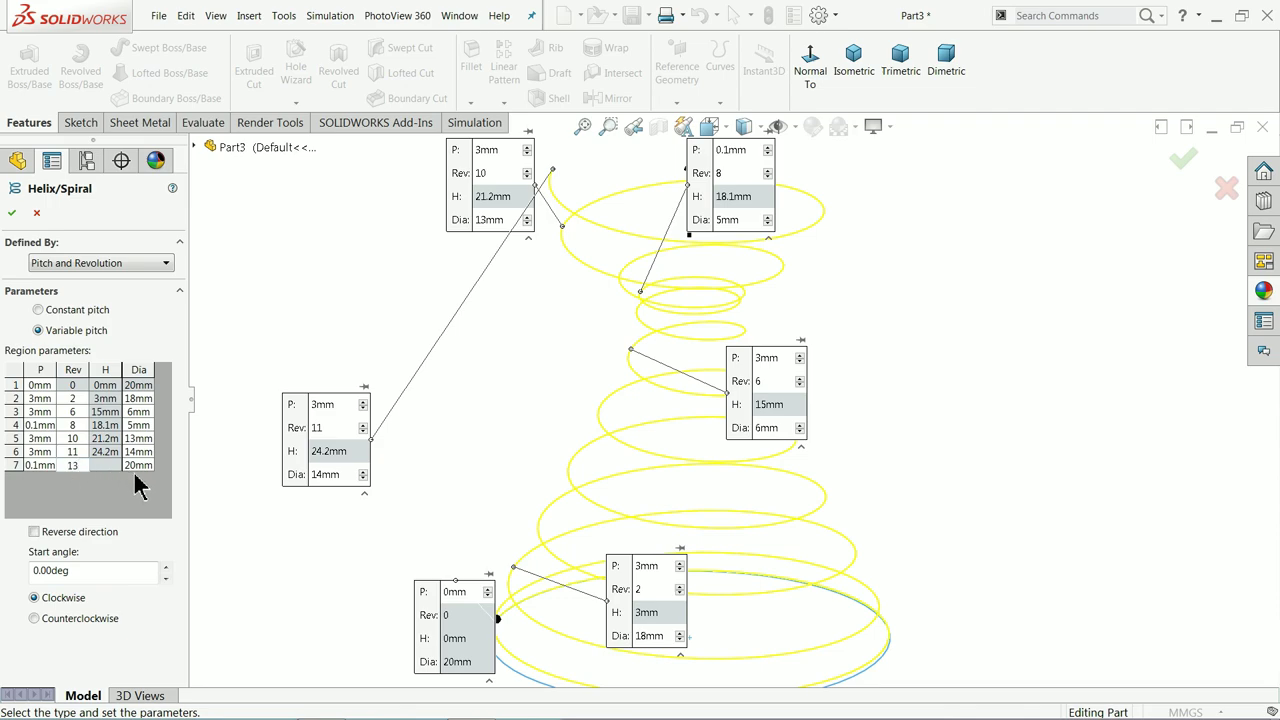
{"action": "key", "text": "Return"}
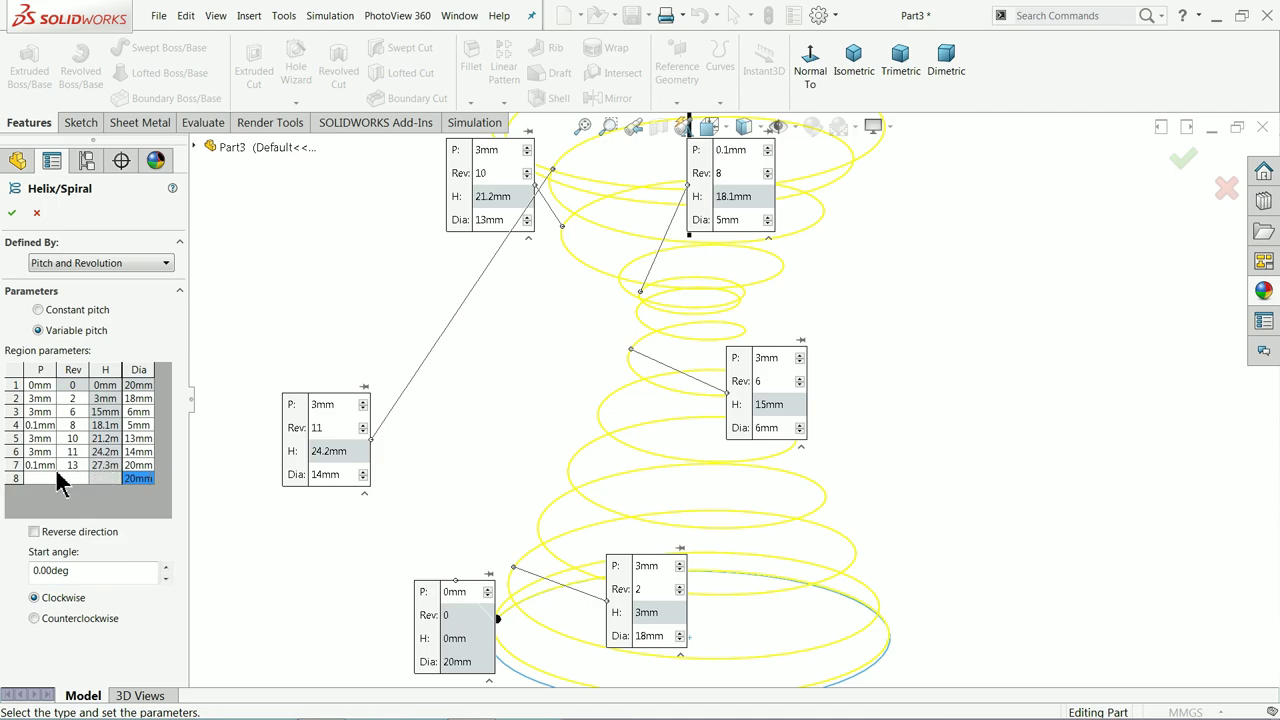
Change the seventh region's diameter to 8 mm
{"action": "left_click", "coordinate": [140, 466]}
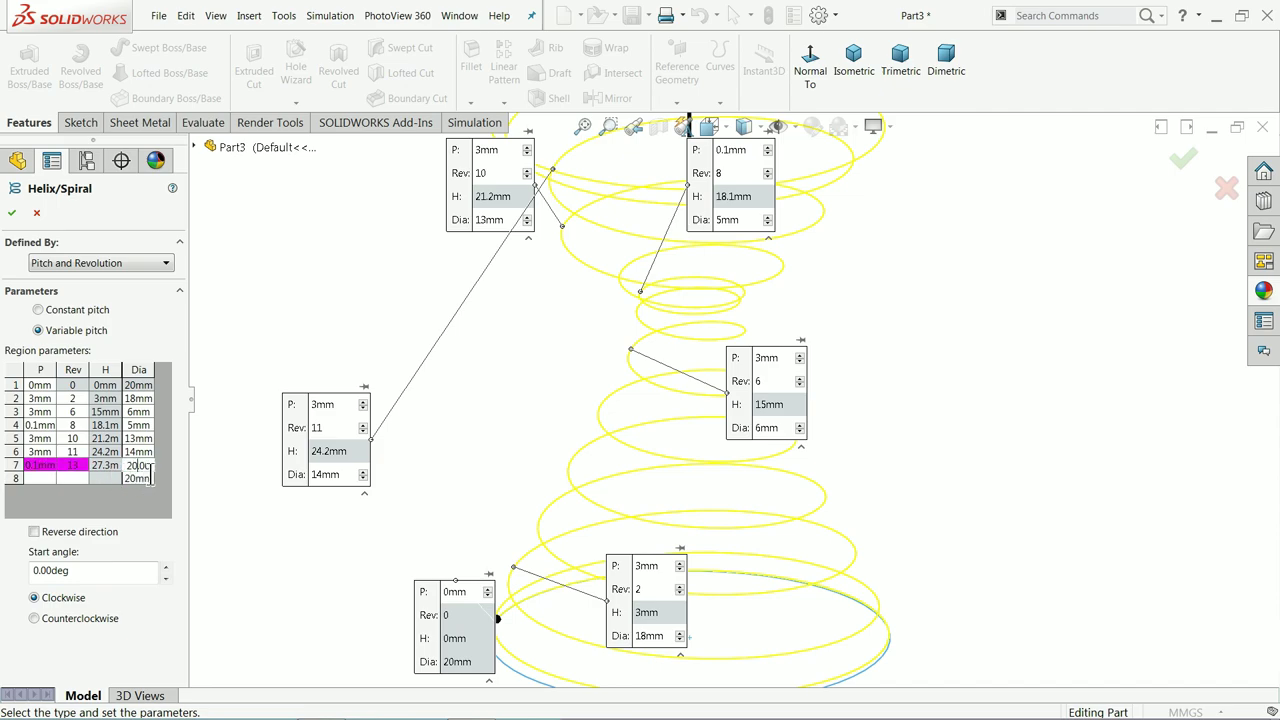
{"action": "left_click_drag", "start_coordinate": [150, 466], "coordinate": [131, 468]}
{"action": "left_click", "coordinate": [40, 478]}
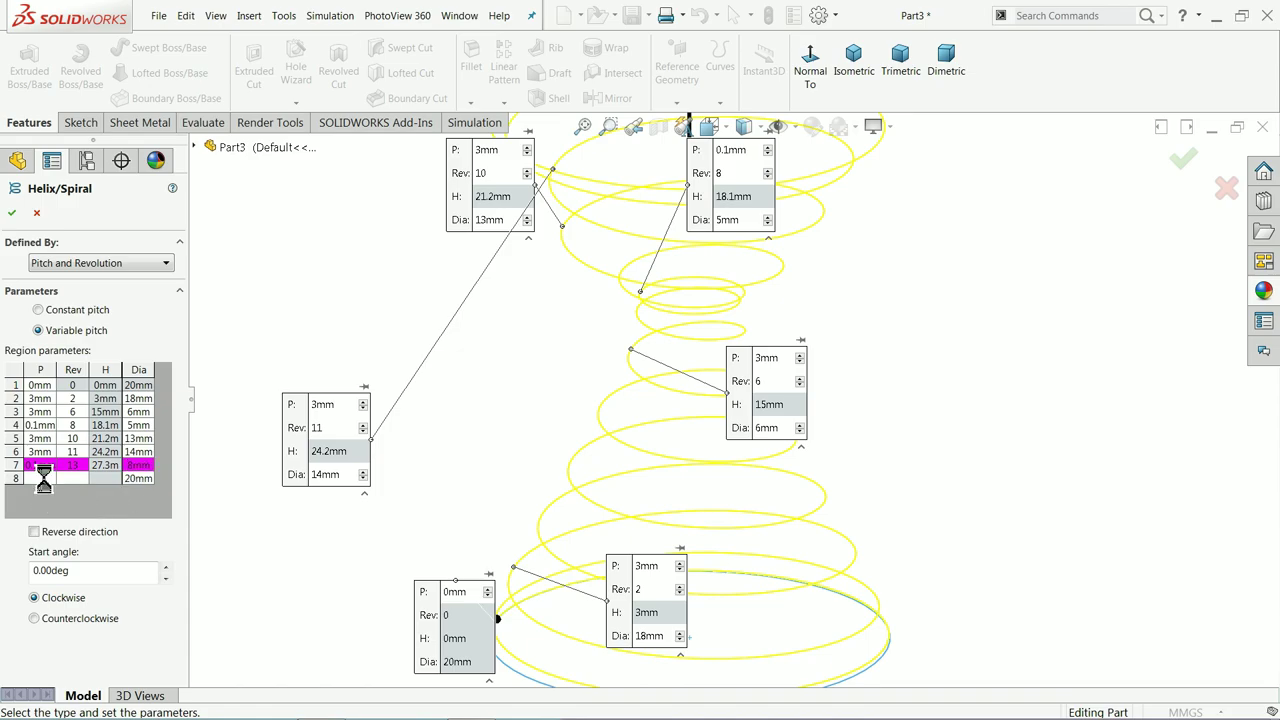
{"action": "middle_click_drag", "start_coordinate": [520, 425], "coordinate": [733, 360]}
Give the eighth region 0.1 mm pitch, 14 revolutions and 2 mm diameter
{"action": "left_click", "coordinate": [40, 479]}
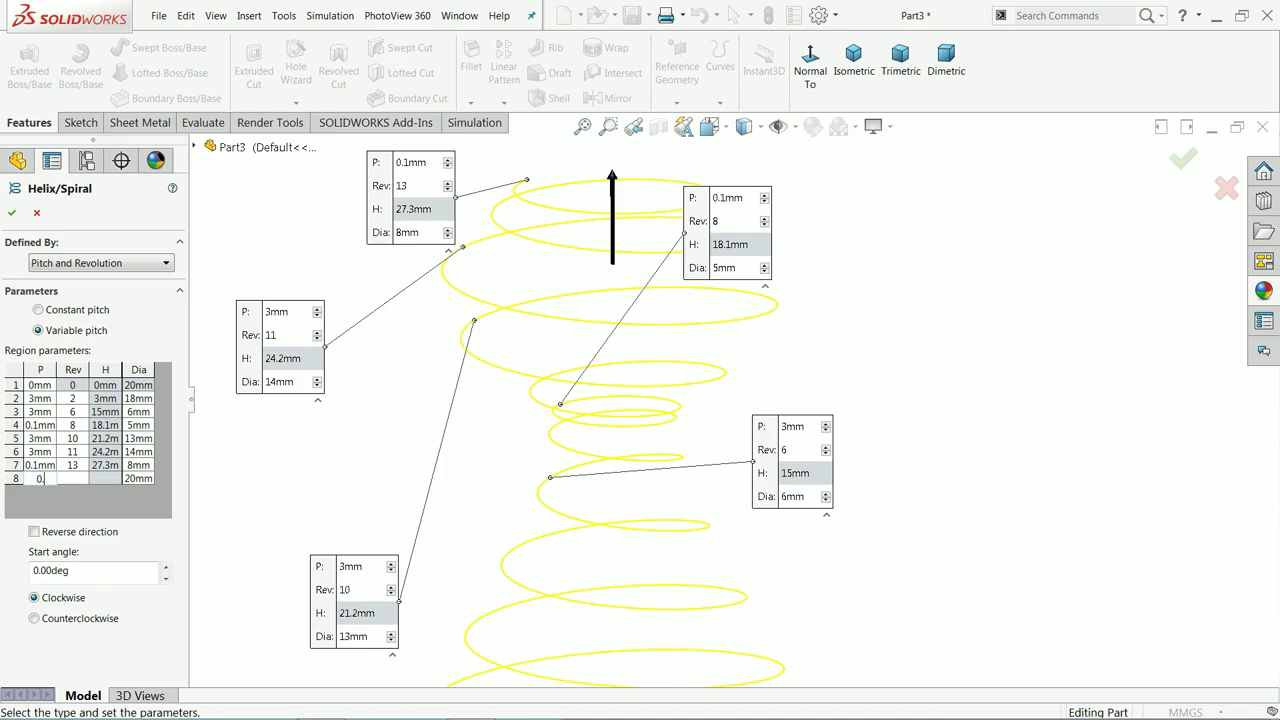
{"action": "left_click", "coordinate": [73, 479]}
{"action": "left_click", "coordinate": [73, 479]}
{"action": "key", "text": "Return"}
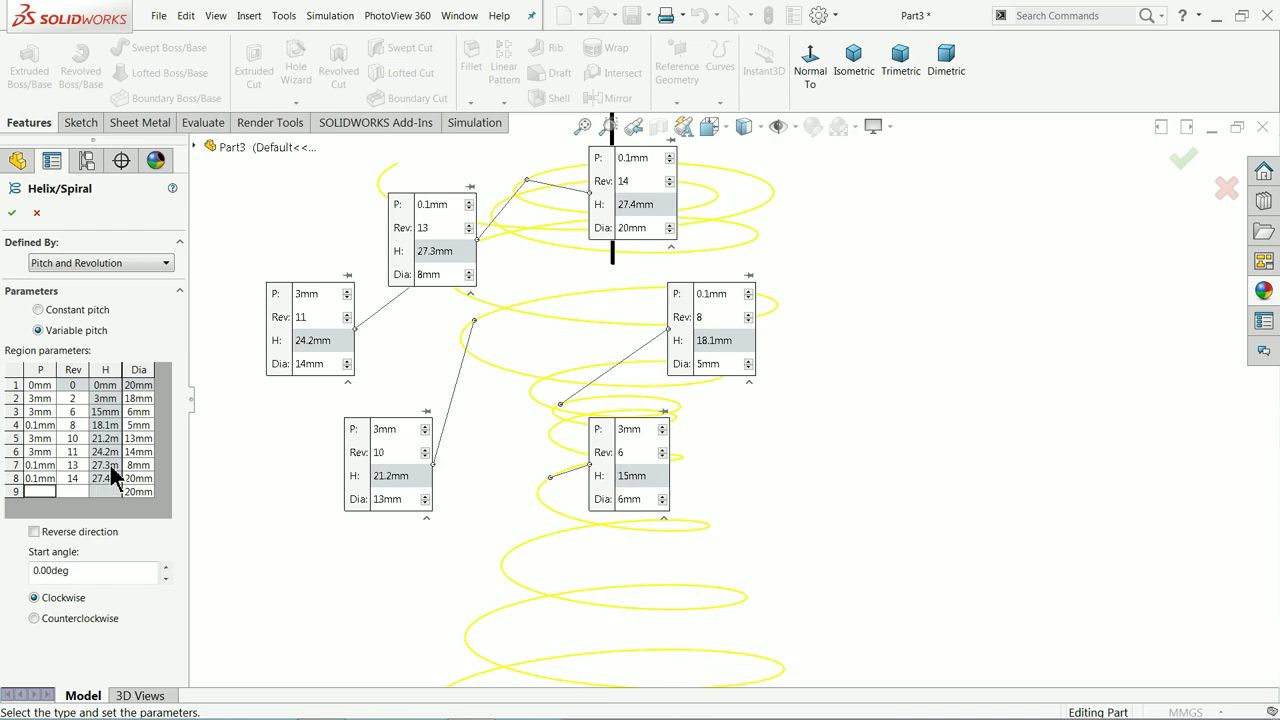
{"action": "left_click", "coordinate": [133, 480]}
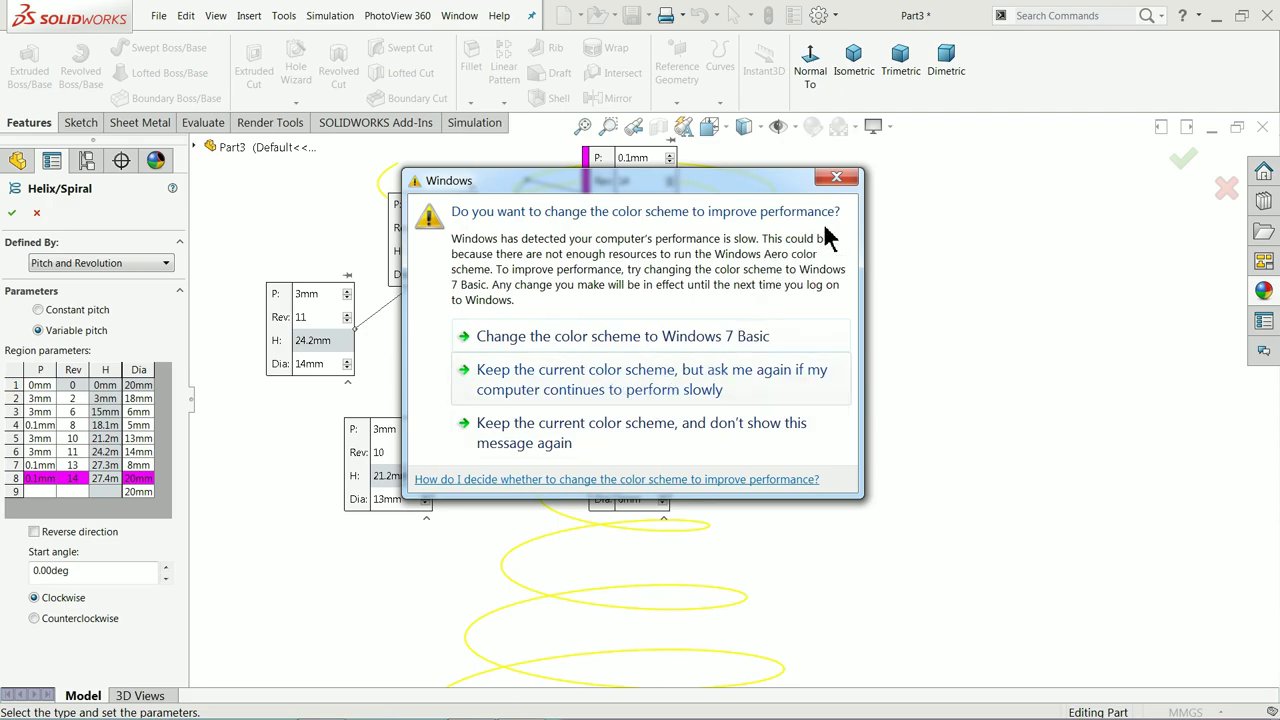
{"action": "left_click", "coordinate": [836, 177]}
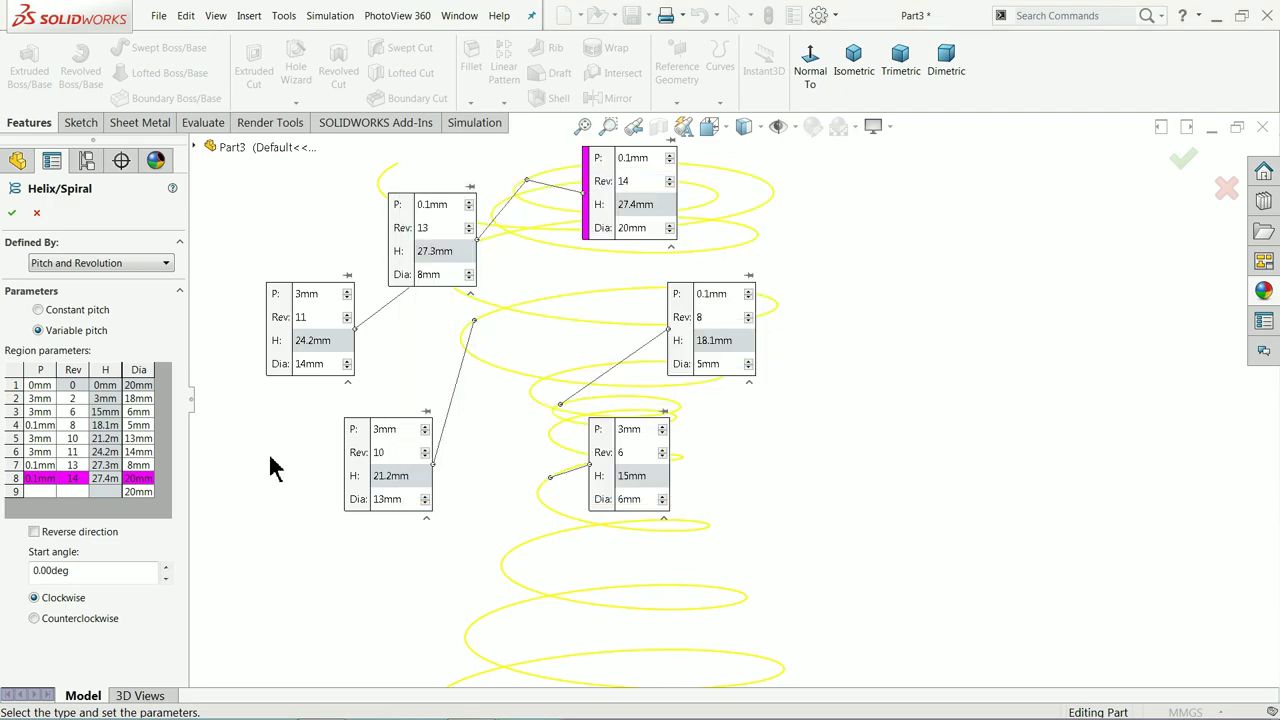
{"action": "left_click", "coordinate": [137, 480]}
{"action": "type", "text": "2"}
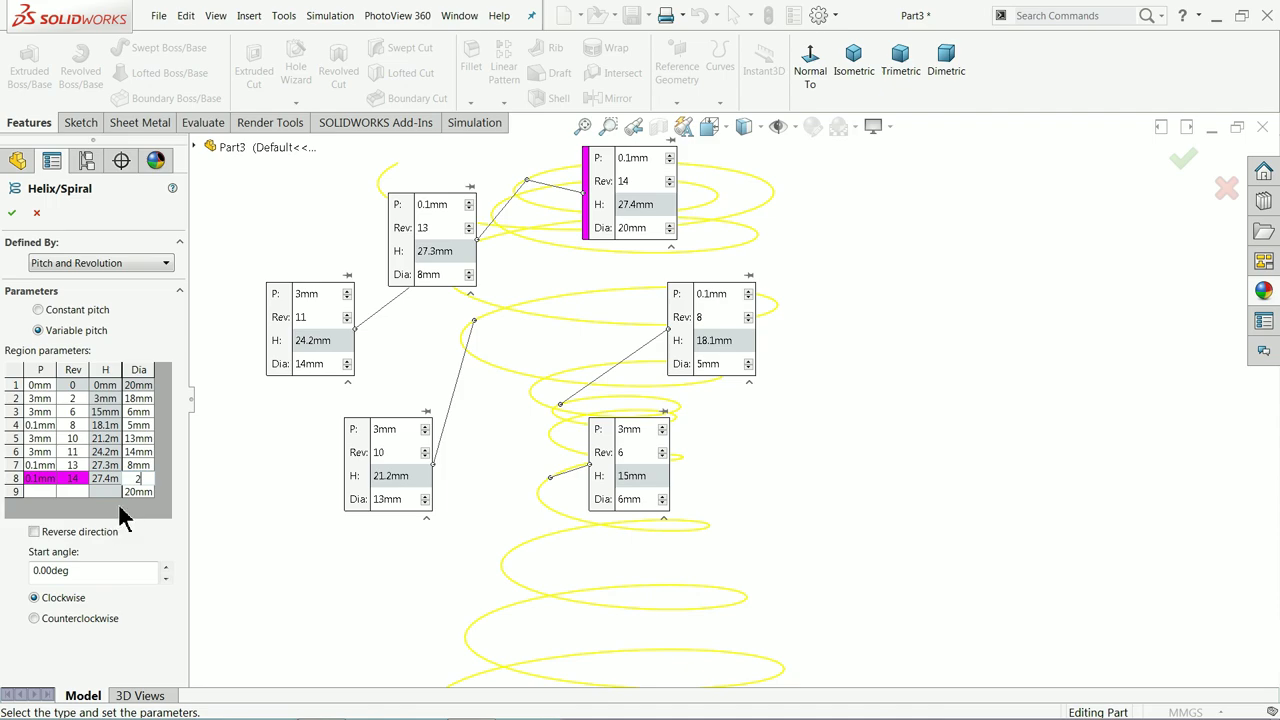
{"action": "key", "text": "Return"}
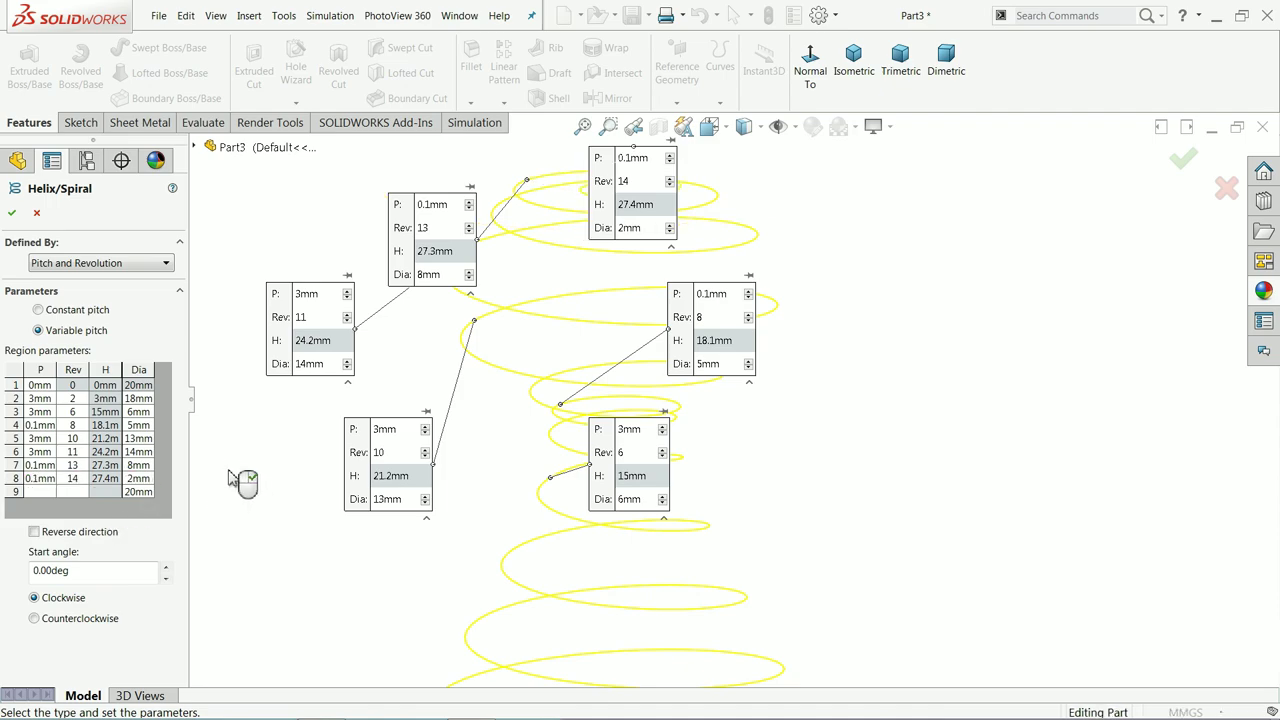
{"action": "middle_click_drag", "start_coordinate": [548, 385], "coordinate": [850, 345]}
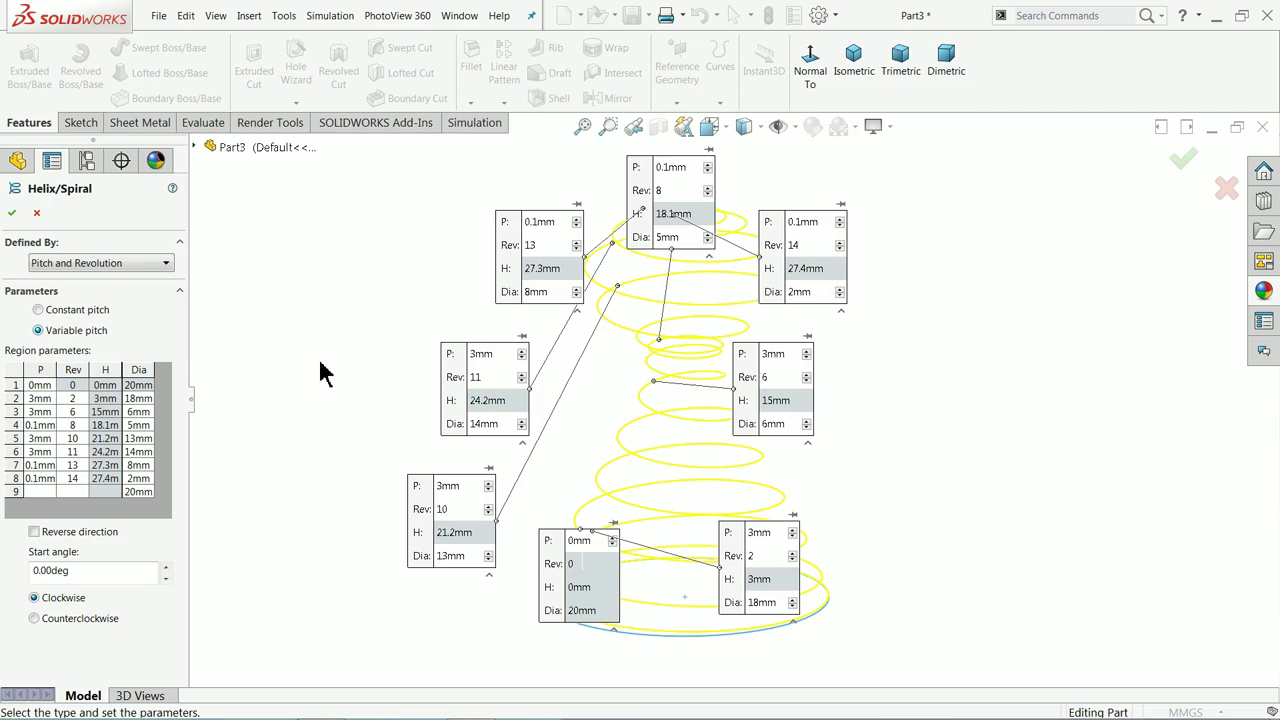
{"action": "middle_click_drag", "start_coordinate": [323, 423], "coordinate": [289, 434]}
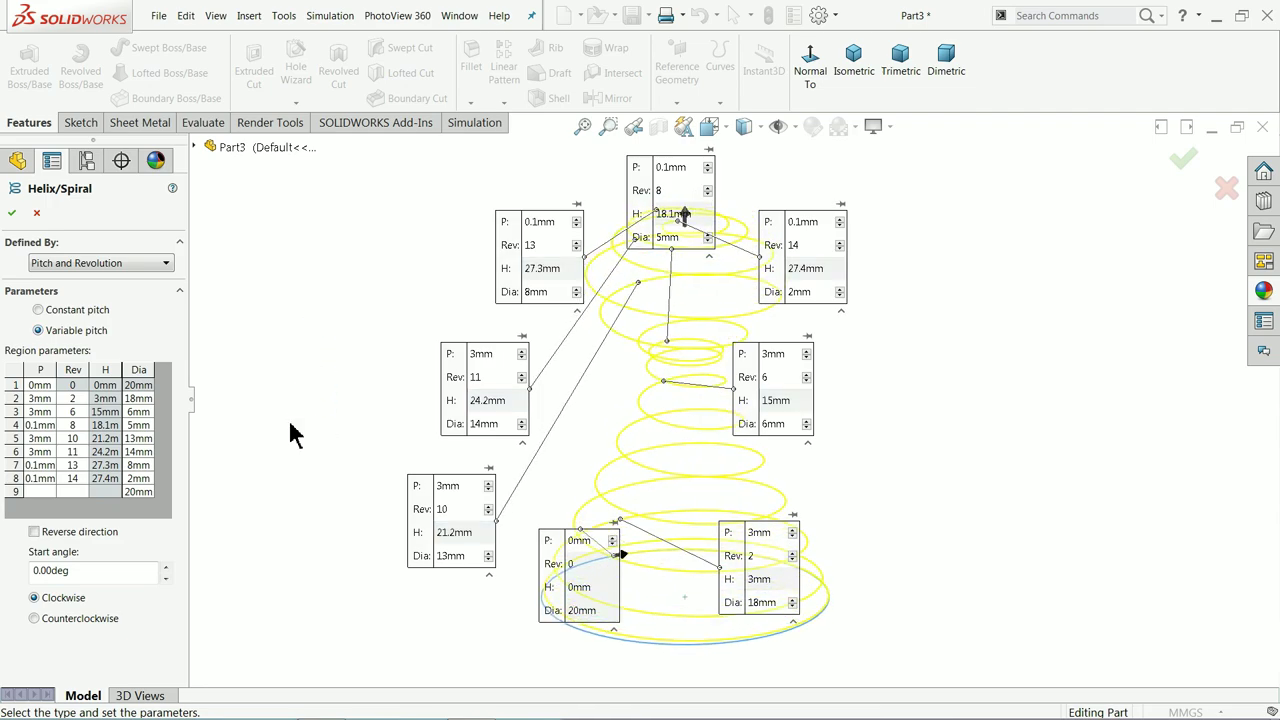
Accept the helix as Helix/Spiral1 and inspect it from isometric and side views
{"action": "left_click", "coordinate": [11, 212]}
{"action": "middle_click_drag", "start_coordinate": [574, 383], "coordinate": [549, 391]}
{"action": "scroll", "coordinate": [707, 405], "scroll_direction": "down", "scroll_amount": 3}
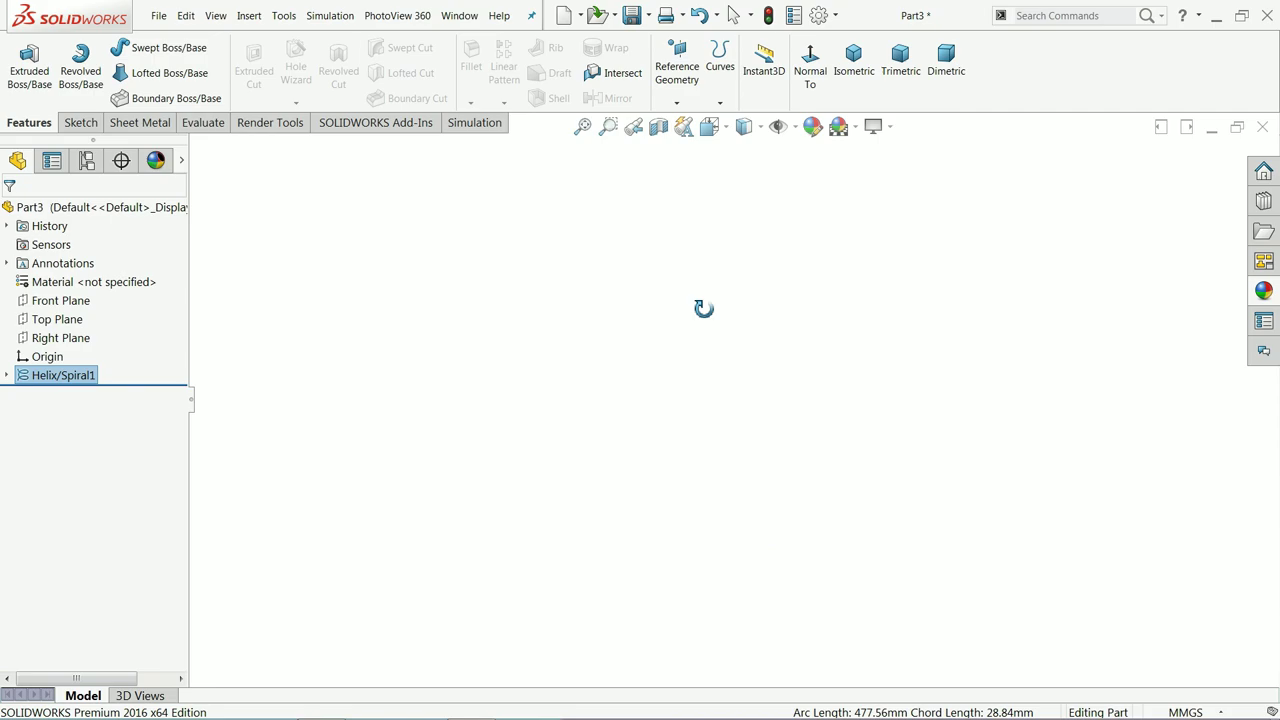
{"action": "left_click", "coordinate": [854, 62]}
{"action": "scroll", "coordinate": [729, 434], "scroll_direction": "down", "scroll_amount": 3}
{"action": "mouse_move", "coordinate": [729, 434]}
{"action": "middle_mouse_down"}
{"action": "mouse_move", "coordinate": [726, 391]}
{"action": "mouse_move", "coordinate": [727, 416]}
{"action": "middle_mouse_up"}
{"action": "middle_click_drag", "start_coordinate": [774, 474], "coordinate": [843, 534]}
{"action": "scroll", "coordinate": [766, 494], "scroll_direction": "down", "scroll_amount": 5}
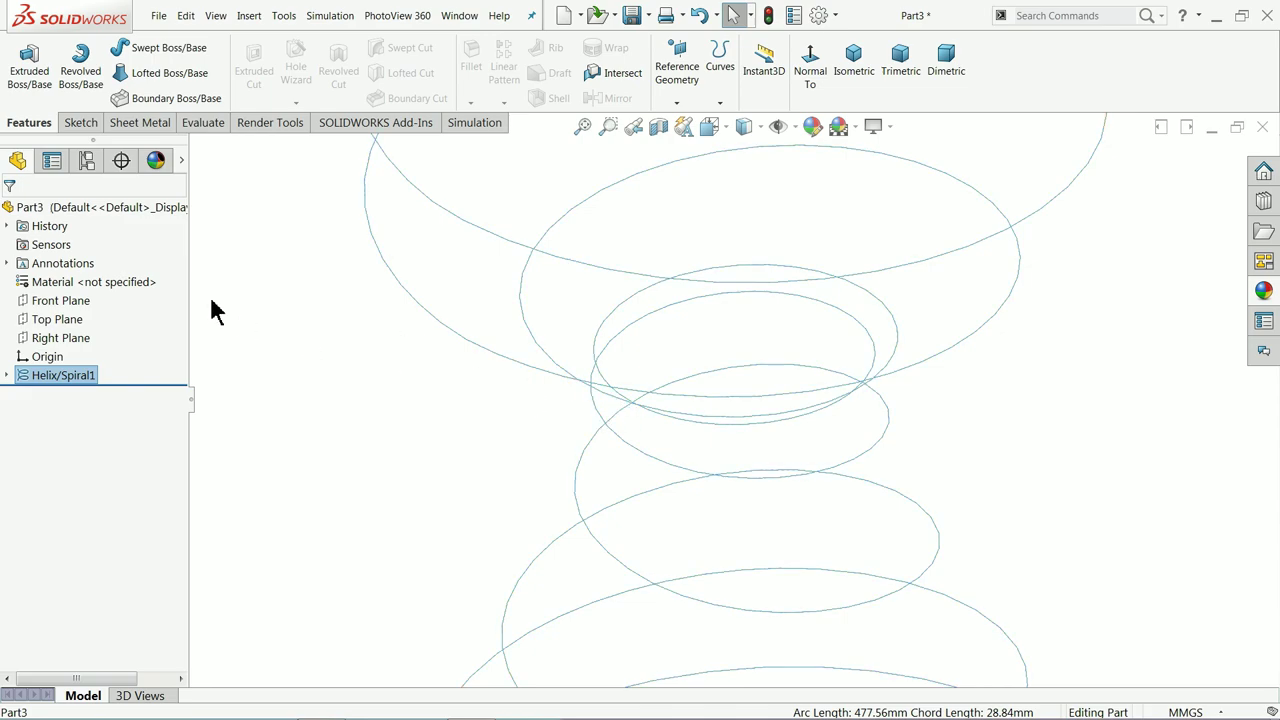
Start a swept boss using a circular profile with a 0.4 mm diameter
{"action": "left_click", "coordinate": [169, 50]}
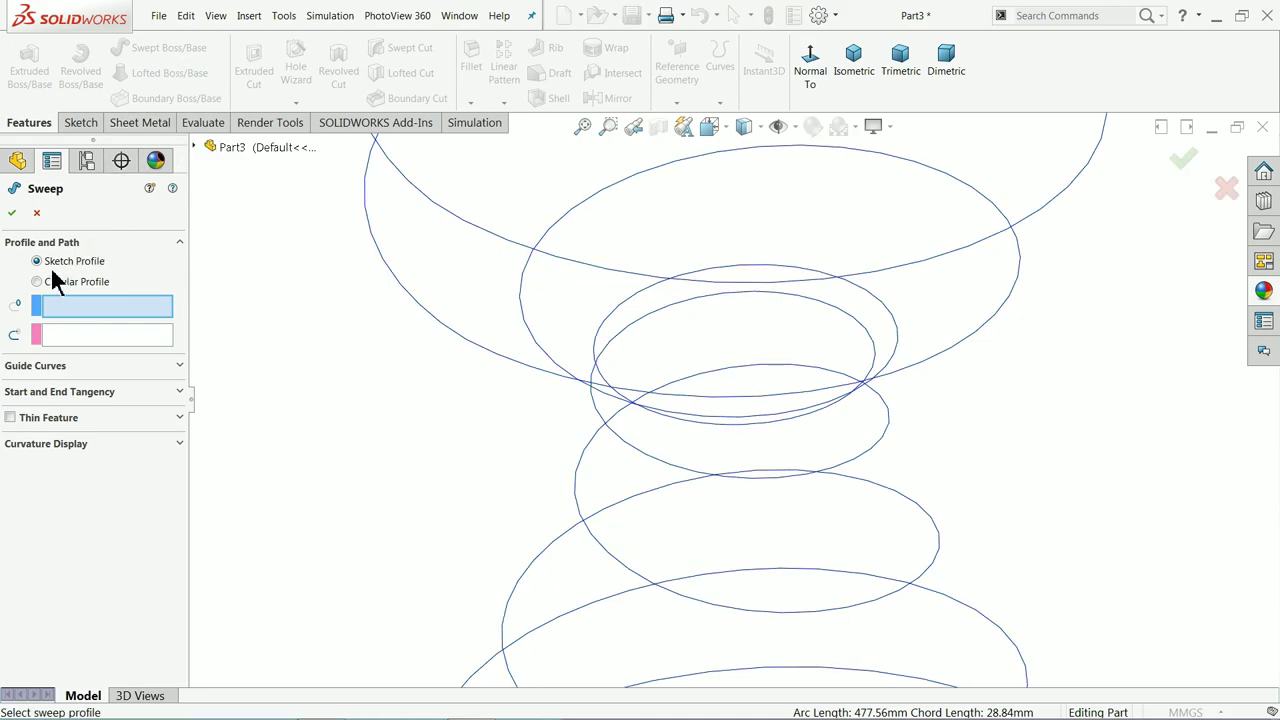
{"action": "left_click", "coordinate": [72, 281]}
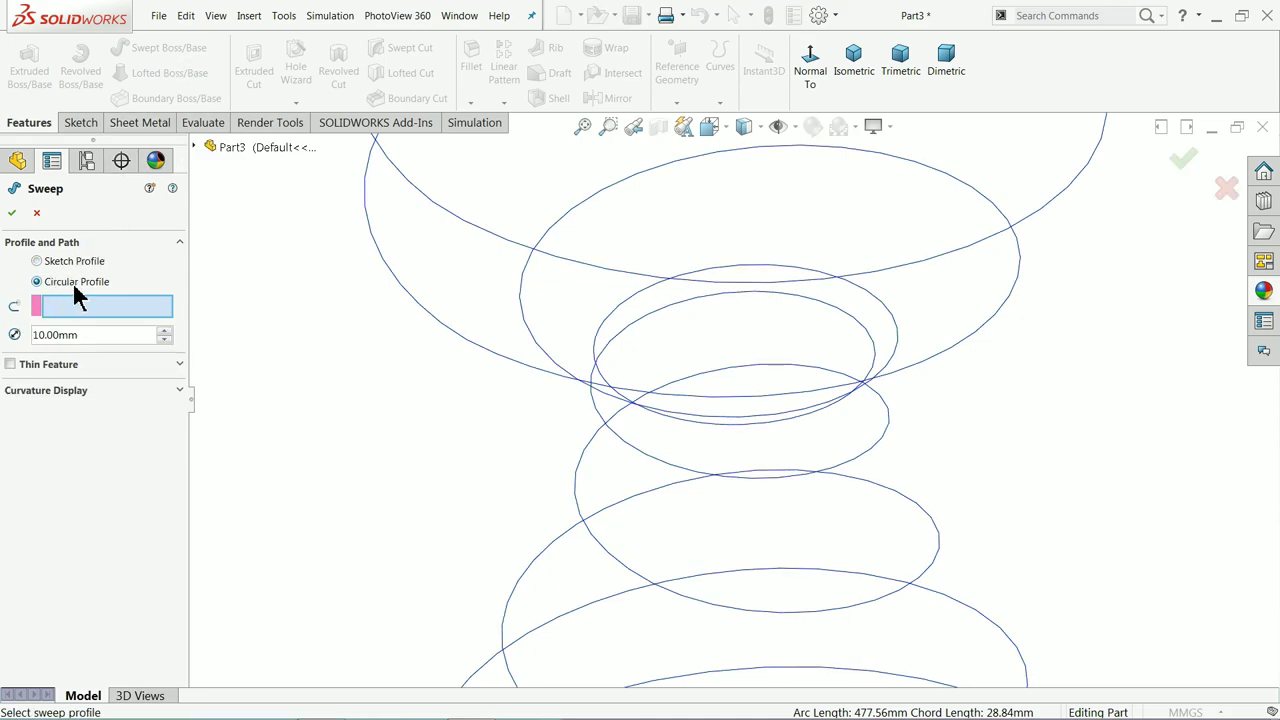
{"action": "scroll", "coordinate": [731, 365], "scroll_direction": "up", "scroll_amount": 5}
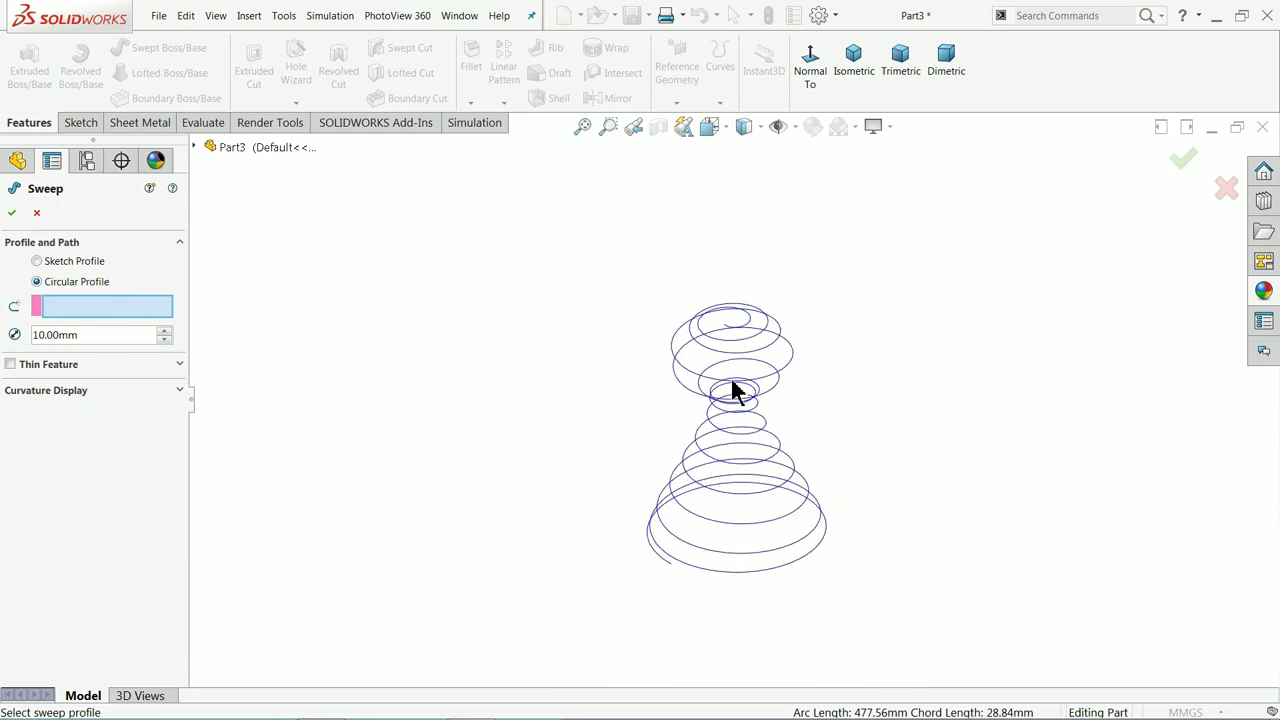
{"action": "scroll", "coordinate": [640, 575], "scroll_direction": "down", "scroll_amount": 2}
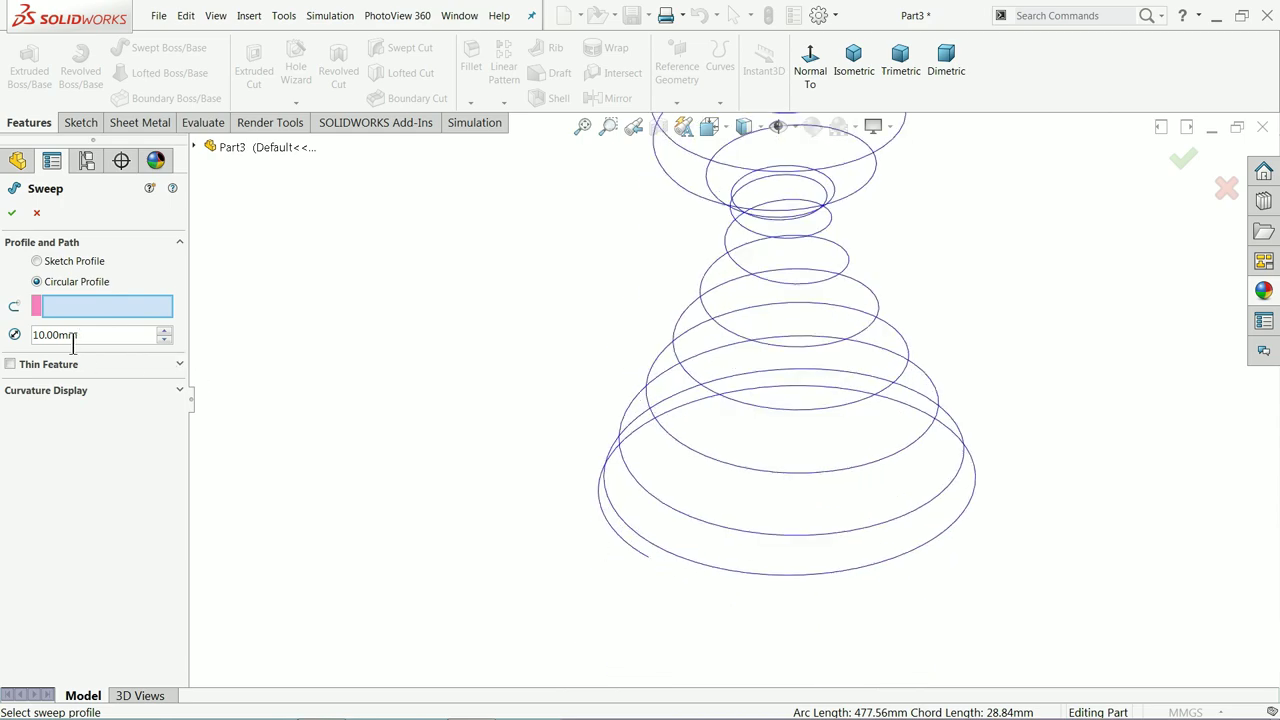
{"action": "left_click_drag", "start_coordinate": [72, 338], "coordinate": [24, 338]}
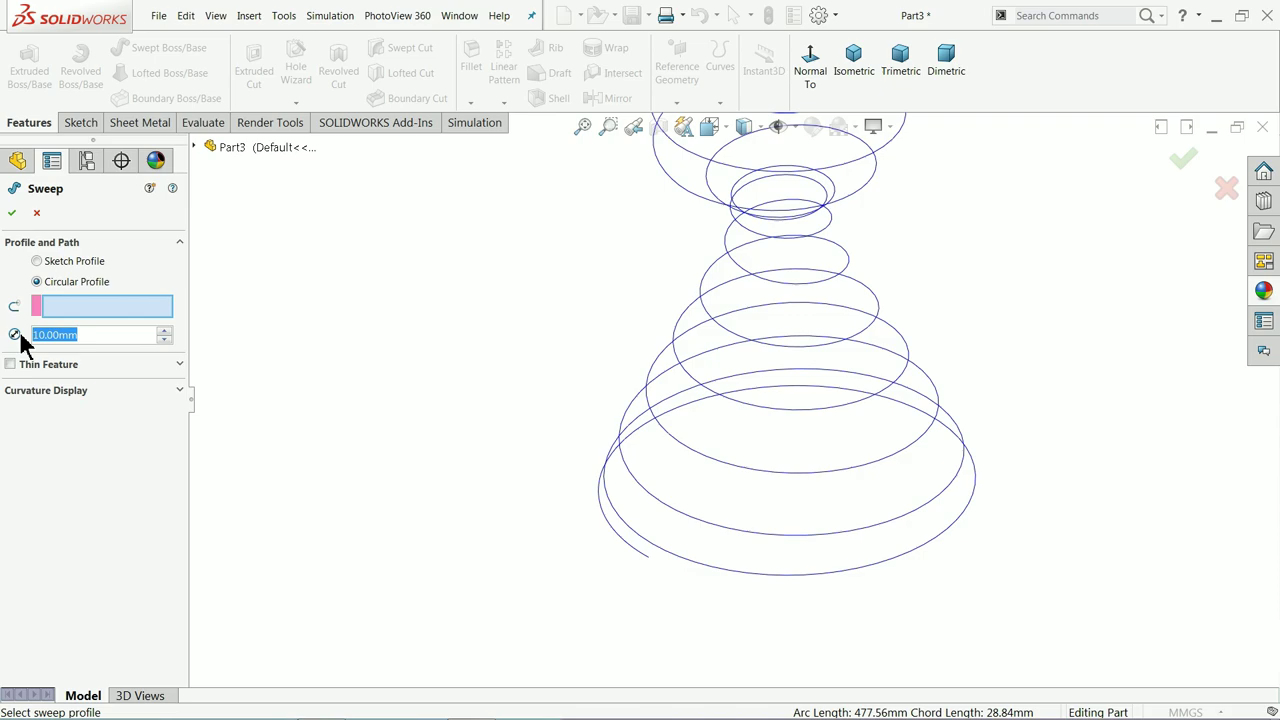
{"action": "type", "text": "0"}
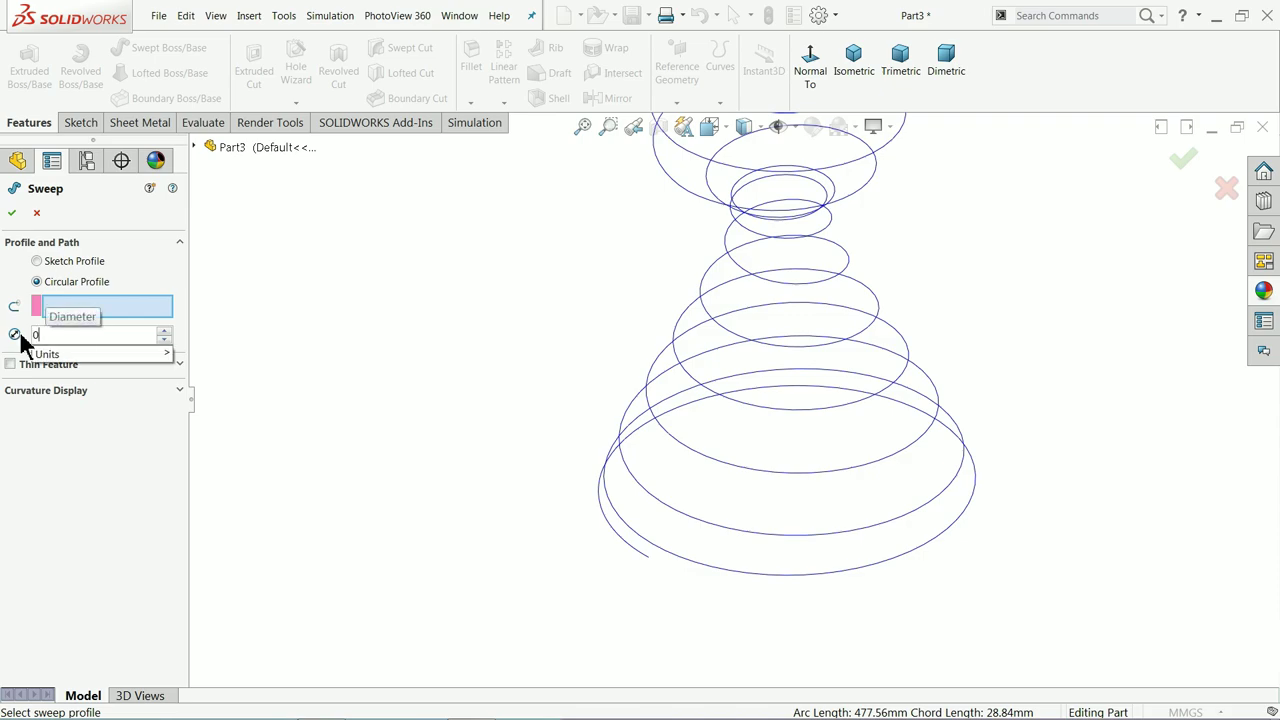
{"action": "type", "text": ".4"}
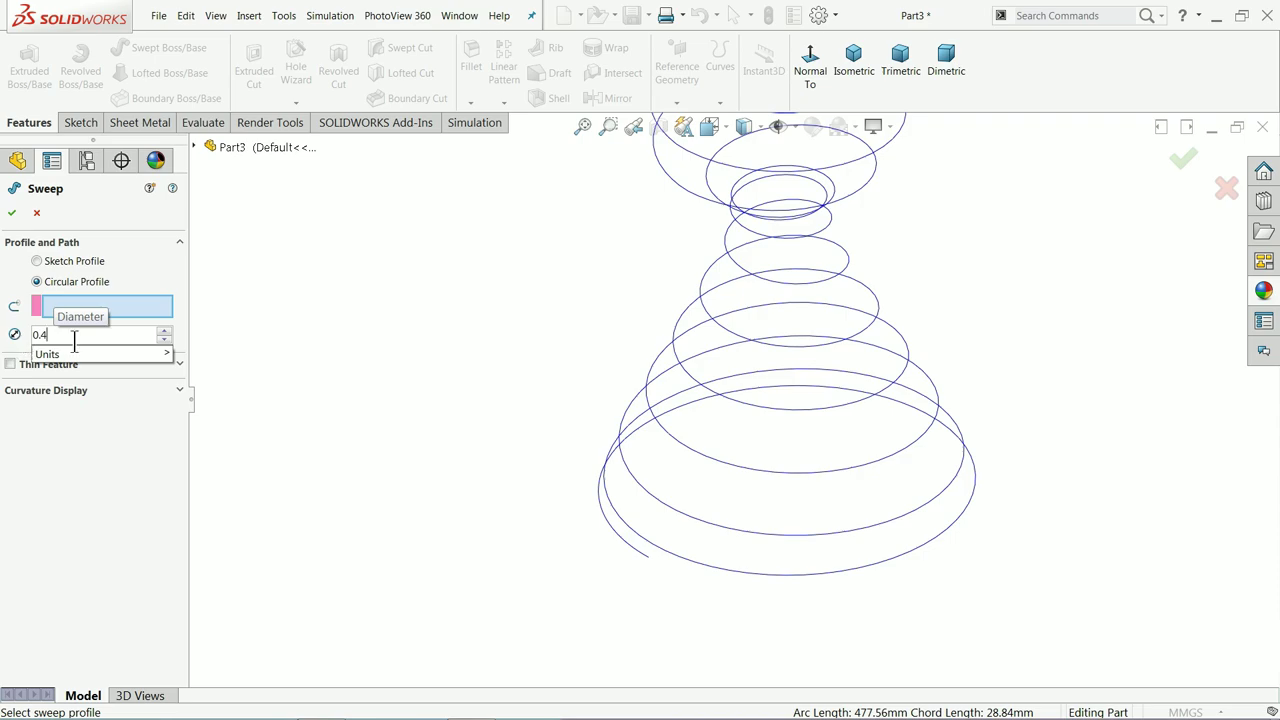
{"action": "key", "text": "Return"}
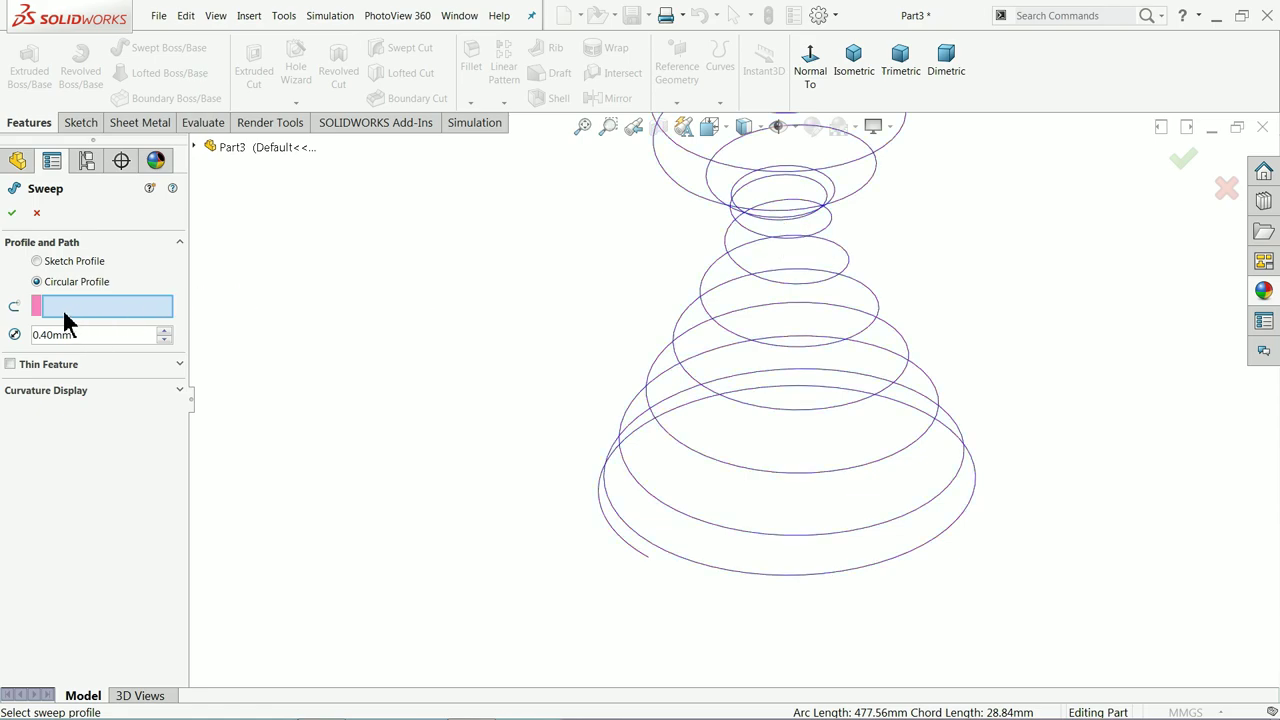
Use Helix/Spiral1 as the sweep path and orbit the preview to a side view
{"action": "left_click", "coordinate": [678, 447]}
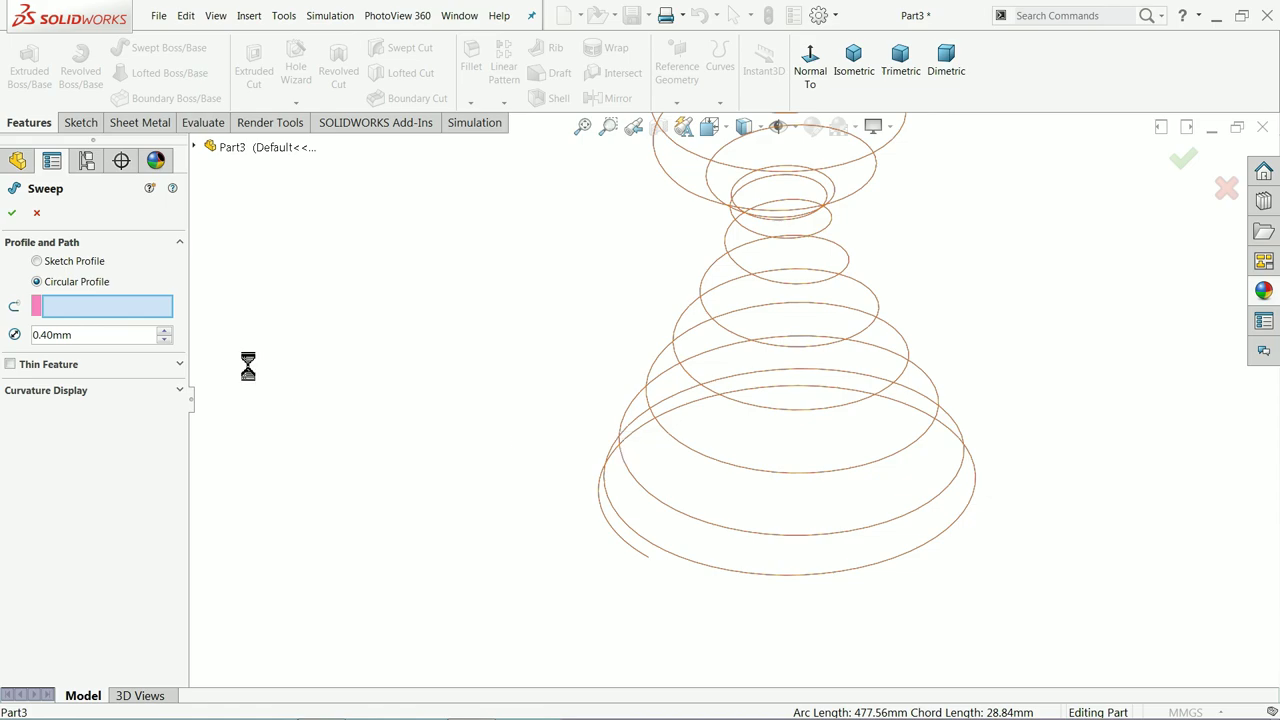
{"action": "middle_click_drag", "start_coordinate": [725, 390], "coordinate": [793, 290]}
{"action": "scroll", "coordinate": [851, 374], "scroll_direction": "down", "scroll_amount": 3}
{"action": "middle_click_drag", "start_coordinate": [851, 374], "coordinate": [863, 317]}
Accept the sweep to create Sweep1, then clear the helix selection
{"action": "left_click", "coordinate": [12, 213]}
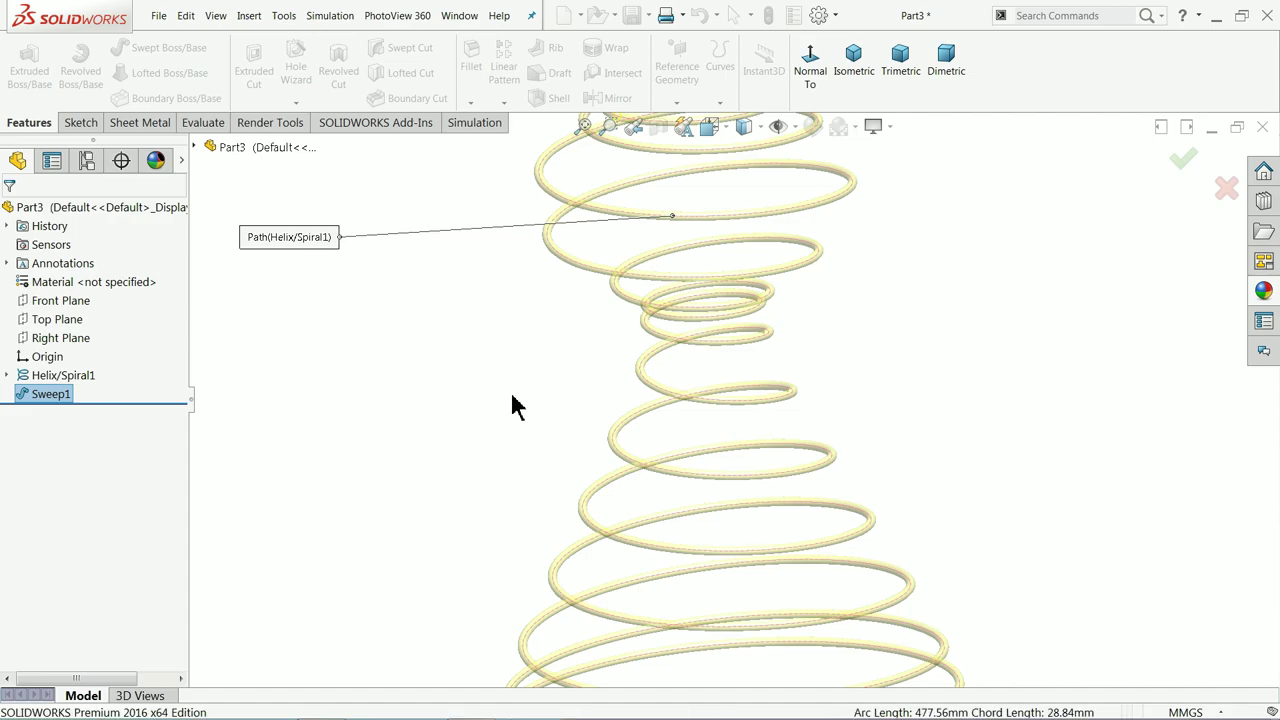
{"action": "scroll", "coordinate": [610, 428], "scroll_direction": "up", "scroll_amount": 3}
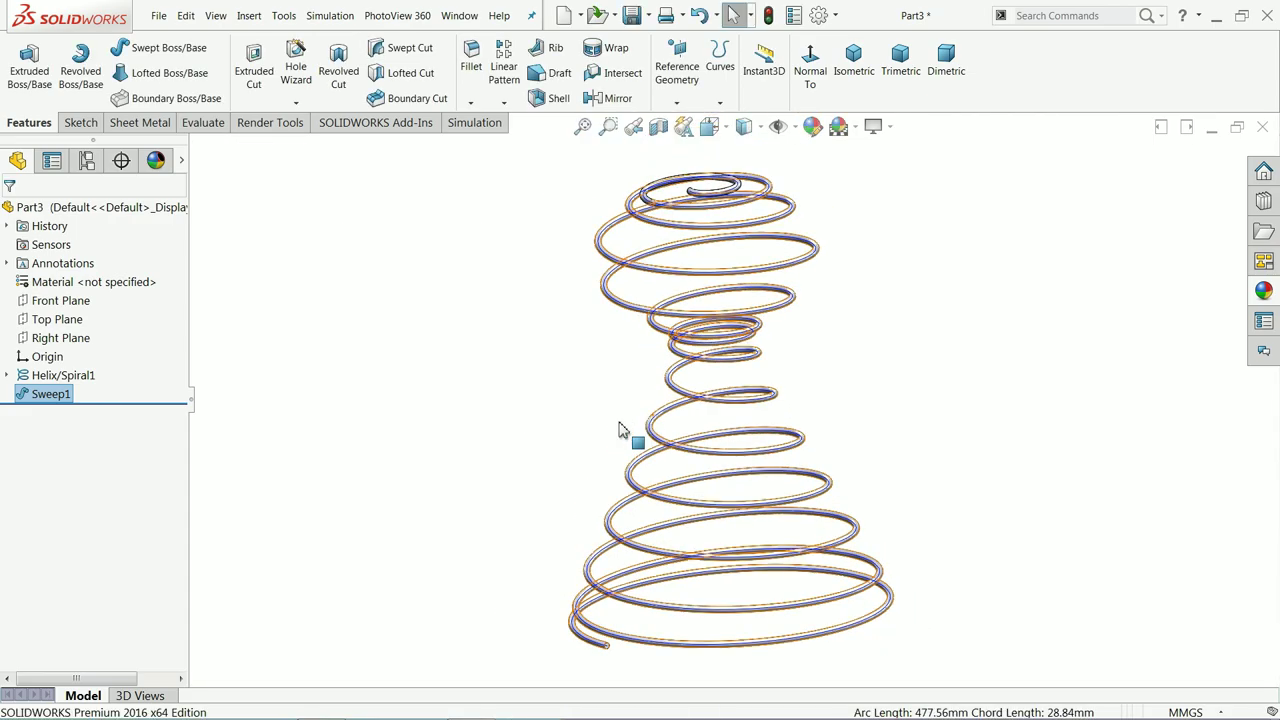
{"action": "scroll", "coordinate": [624, 428], "scroll_direction": "down", "scroll_amount": 4}
{"action": "left_click", "coordinate": [718, 440]}
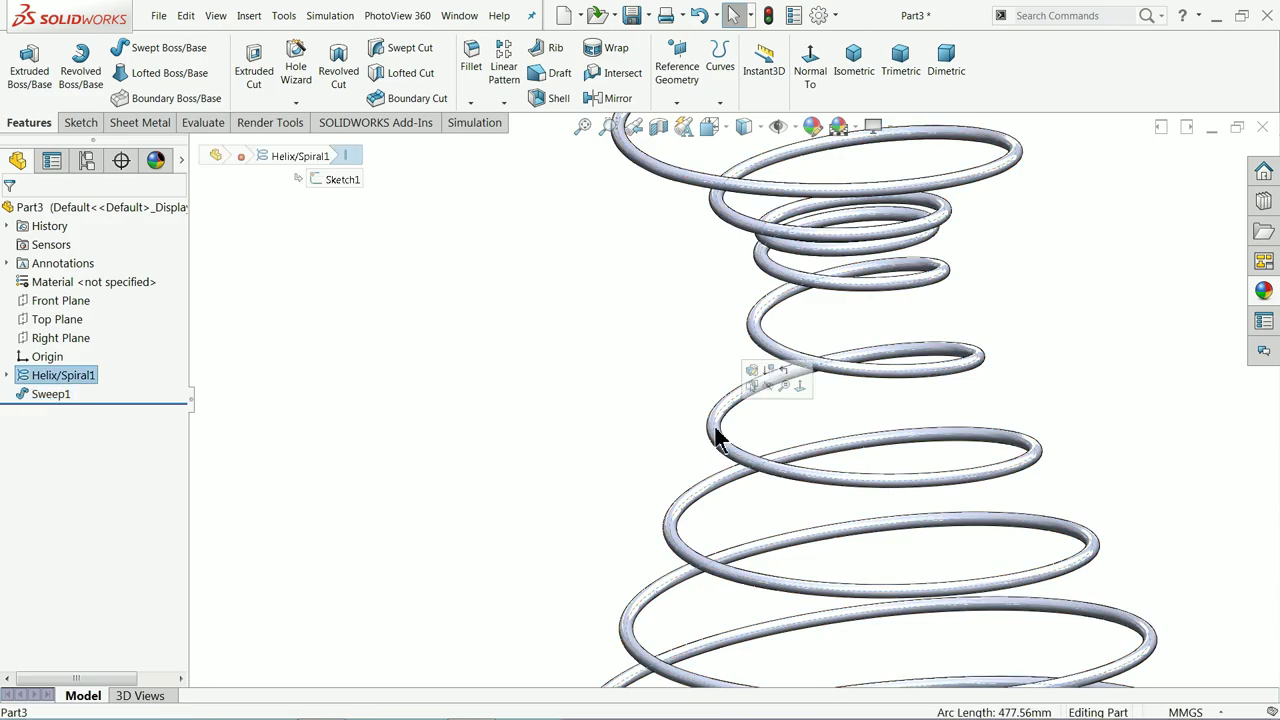
{"action": "left_click", "coordinate": [743, 420]}
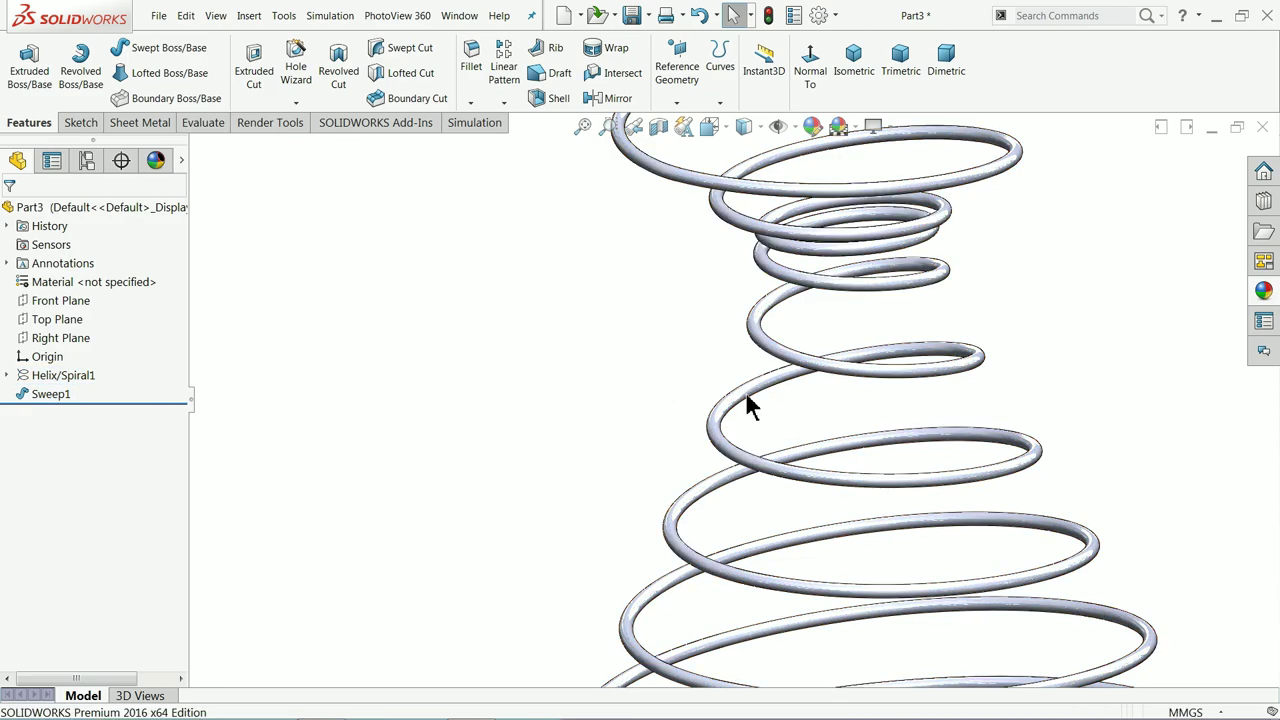
Apply the solid Red appearance from the appearances library to the spring
{"action": "left_click", "coordinate": [1265, 291]}
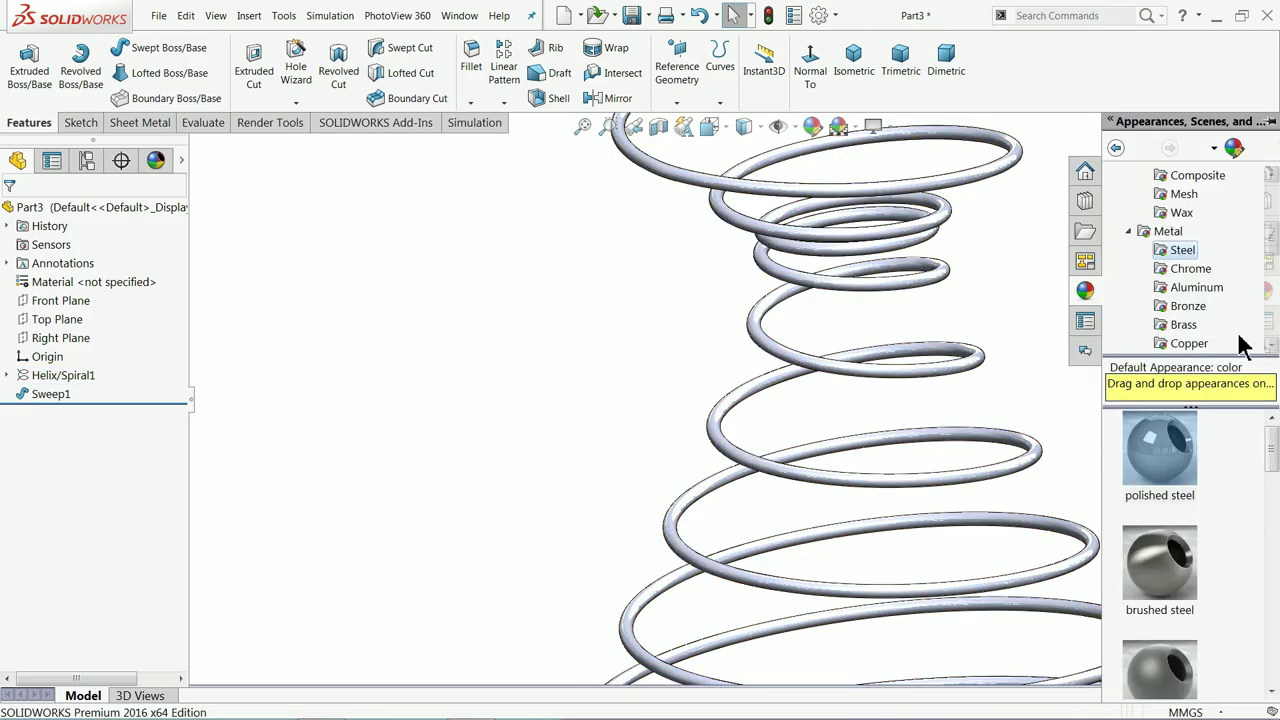
{"action": "left_click", "coordinate": [1128, 232]}
{"action": "scroll", "coordinate": [1163, 320], "scroll_direction": "down", "scroll_amount": 2}
{"action": "scroll", "coordinate": [1160, 306], "scroll_direction": "up", "scroll_amount": 1}
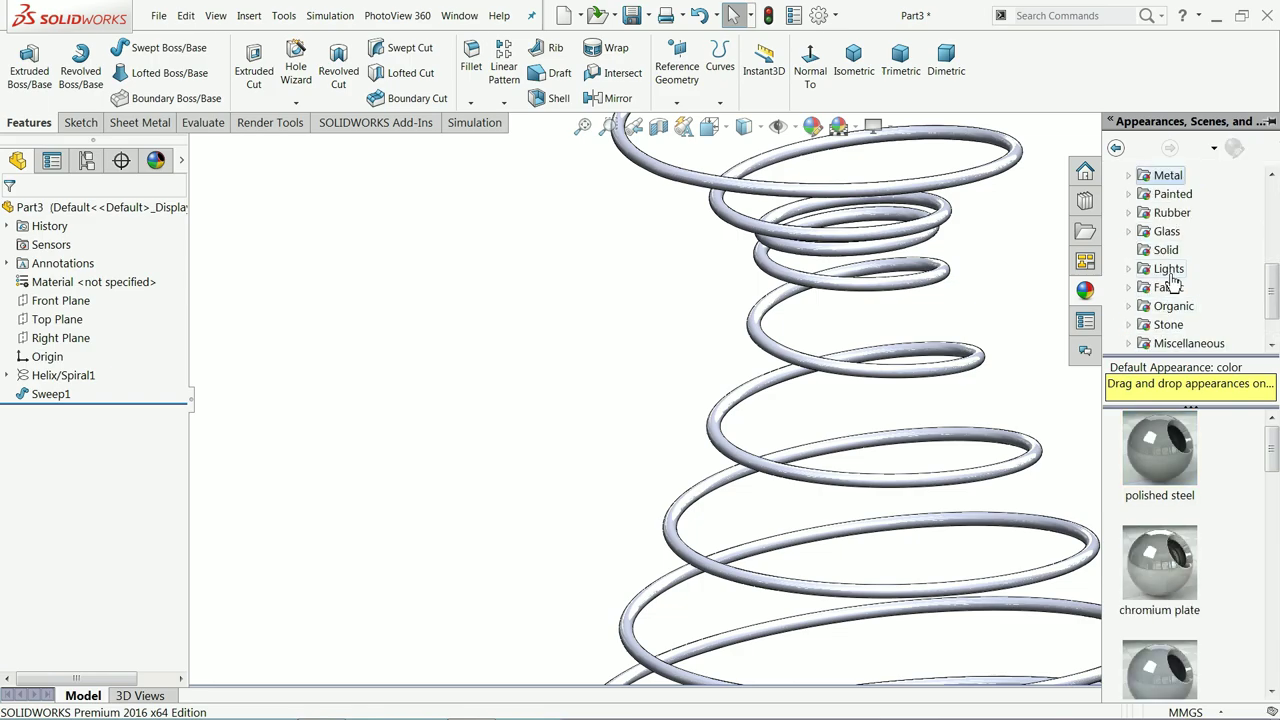
{"action": "left_click", "coordinate": [1166, 250]}
{"action": "double_click", "coordinate": [1157, 586]}
Orbit and zoom around the red spring to view it from the top
{"action": "scroll", "coordinate": [909, 377], "scroll_direction": "up", "scroll_amount": 5}
{"action": "mouse_move", "coordinate": [920, 400]}
{"action": "middle_mouse_down"}
{"action": "mouse_move", "coordinate": [876, 289]}
{"action": "mouse_move", "coordinate": [903, 403]}
{"action": "middle_mouse_up"}
{"action": "scroll", "coordinate": [960, 400], "scroll_direction": "down", "scroll_amount": 2}
{"action": "scroll", "coordinate": [930, 395], "scroll_direction": "down", "scroll_amount": 1}
{"action": "scroll", "coordinate": [842, 400], "scroll_direction": "up", "scroll_amount": 2}
{"action": "scroll", "coordinate": [810, 400], "scroll_direction": "down", "scroll_amount": 2}
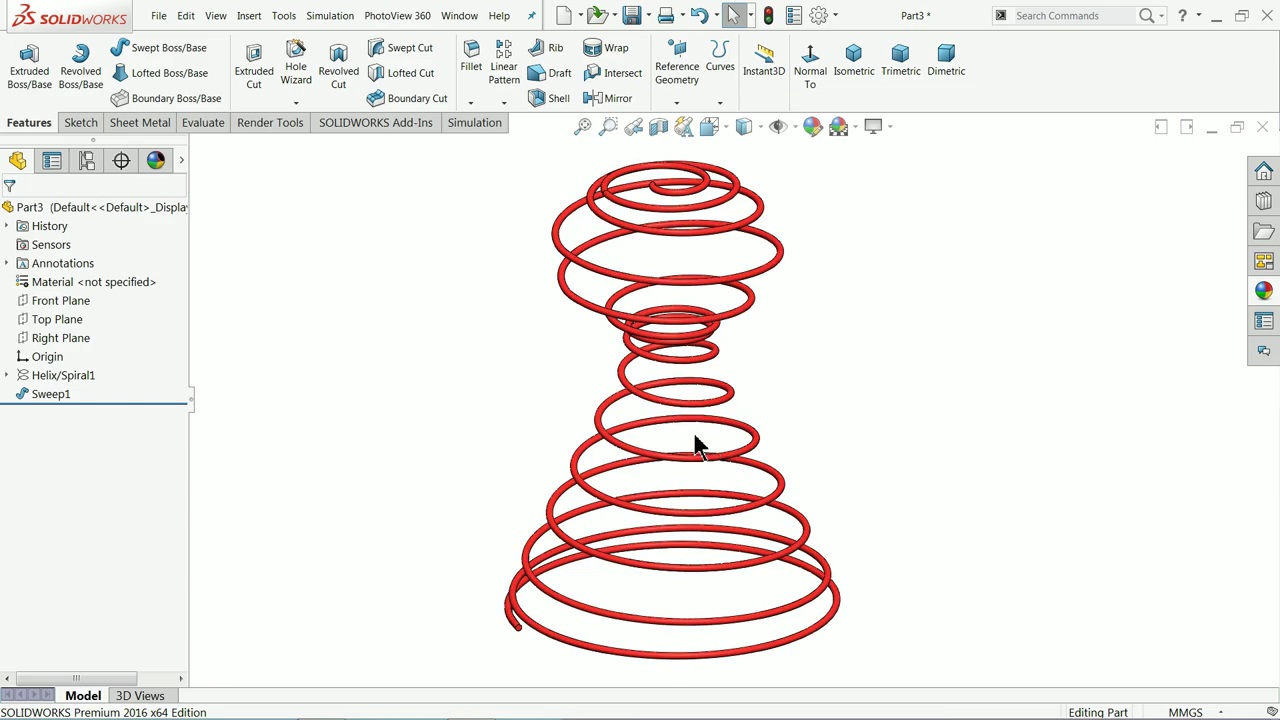
{"action": "middle_click_drag", "start_coordinate": [774, 370], "coordinate": [774, 402]}
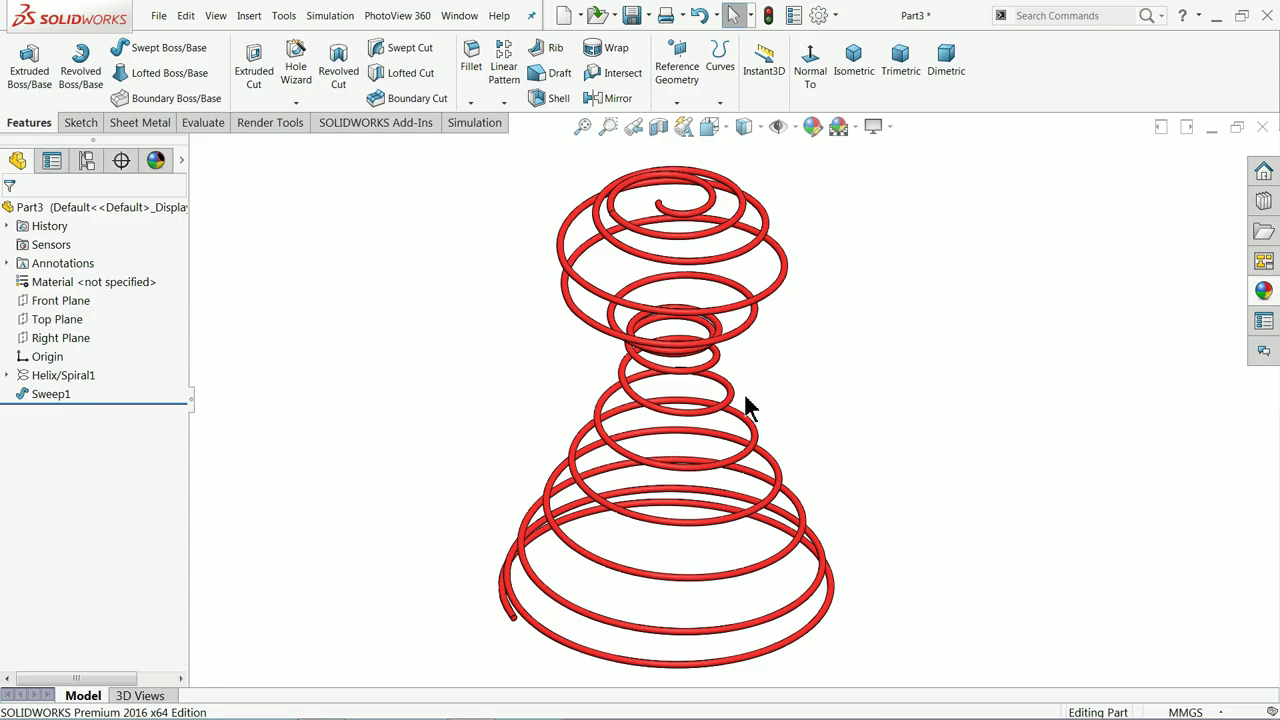